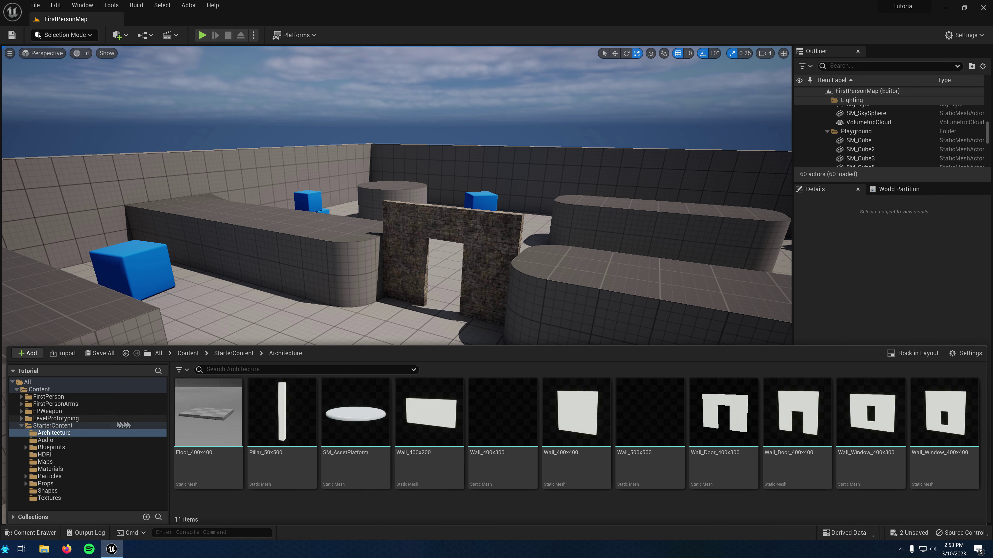
- Browse the Blueprints folder under FirstPerson and return to the Architecture folder under StarterContent
left_click(46, 397)
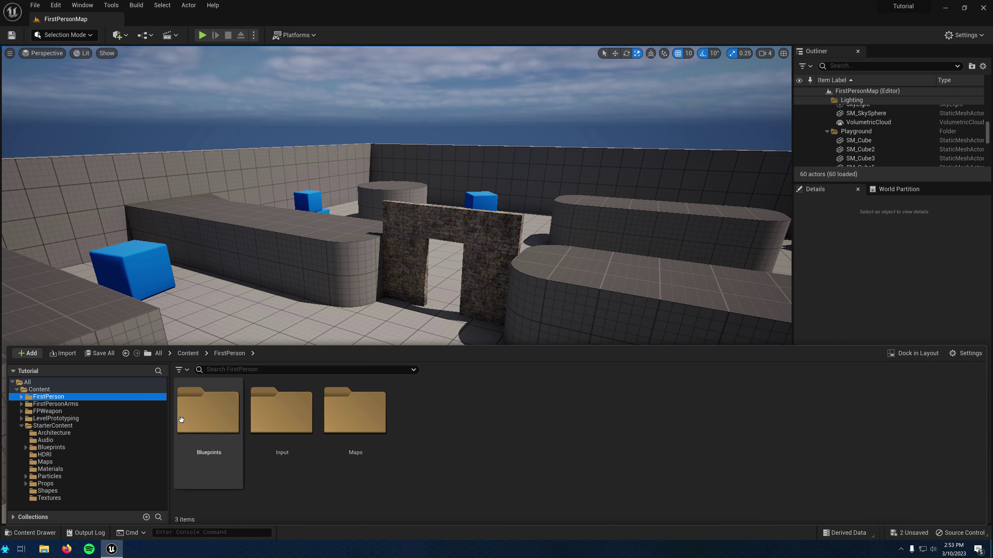
double_click(208, 410)
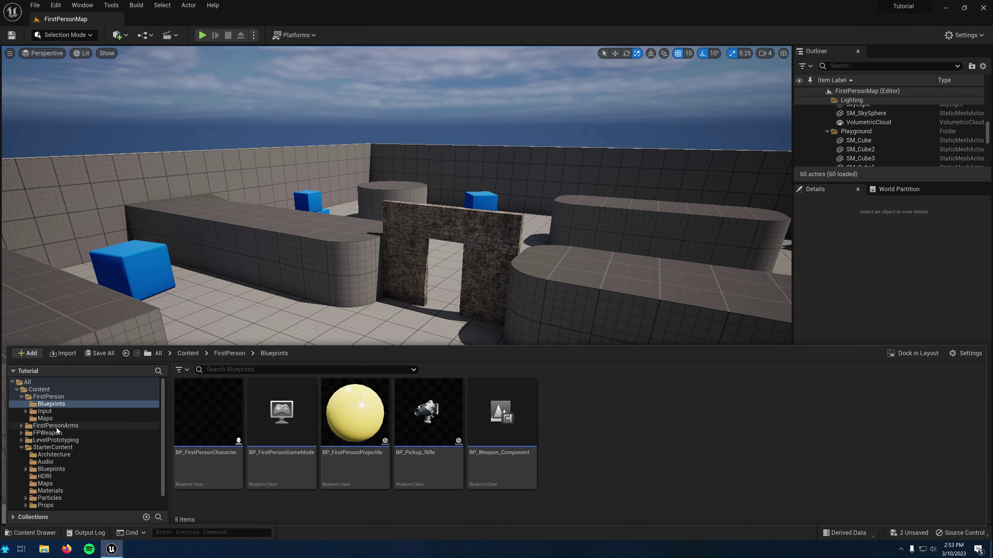
double_click(26, 397)
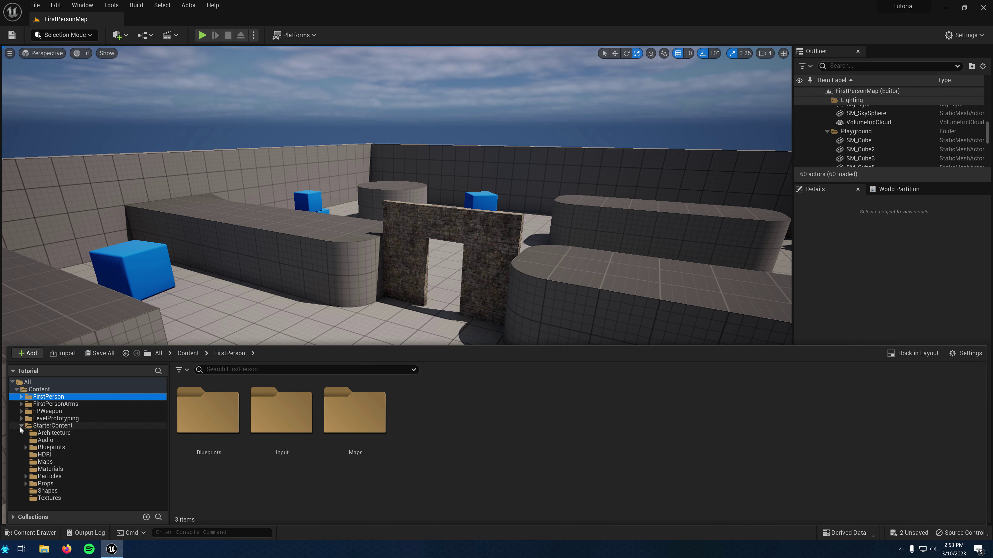
left_click(51, 434)
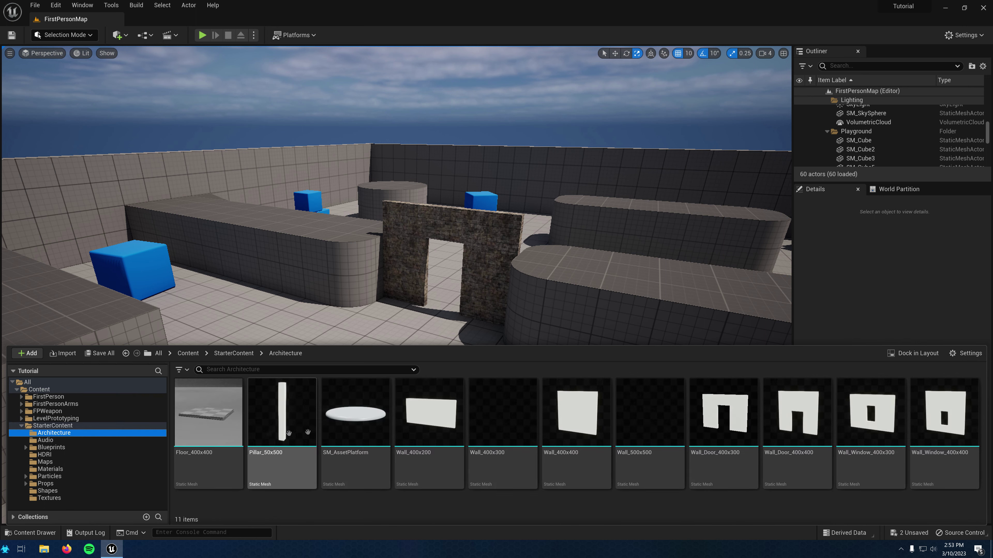
- Select the brick door wall in the level, clear the selection and reopen the Content Drawer
left_click(444, 220)
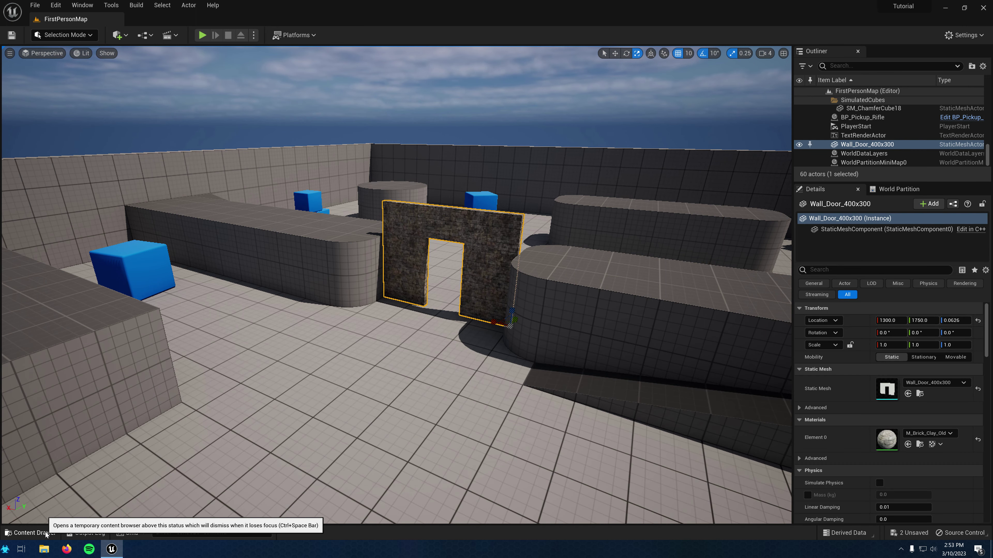
key("Escape")
left_click(48, 533)
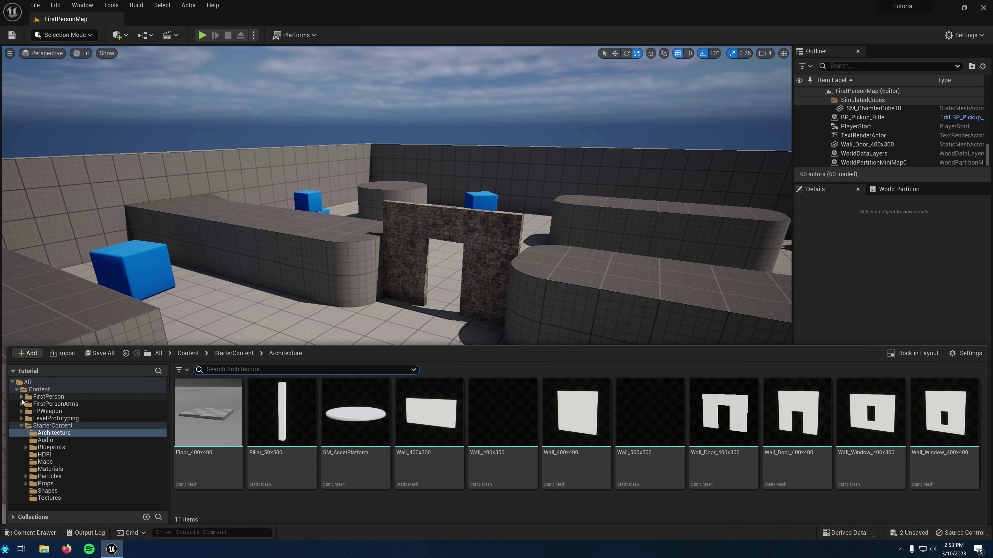
- Browse the FirstPerson Blueprints folder and the Materials and Mesh folders of the FirstPersonArms character
left_click(22, 397)
left_click(45, 404)
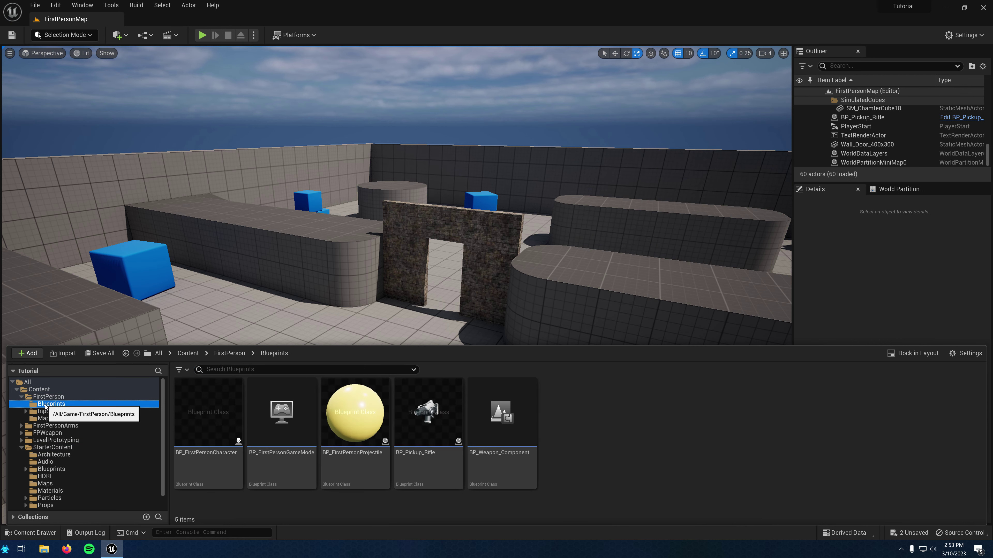
double_click(37, 426)
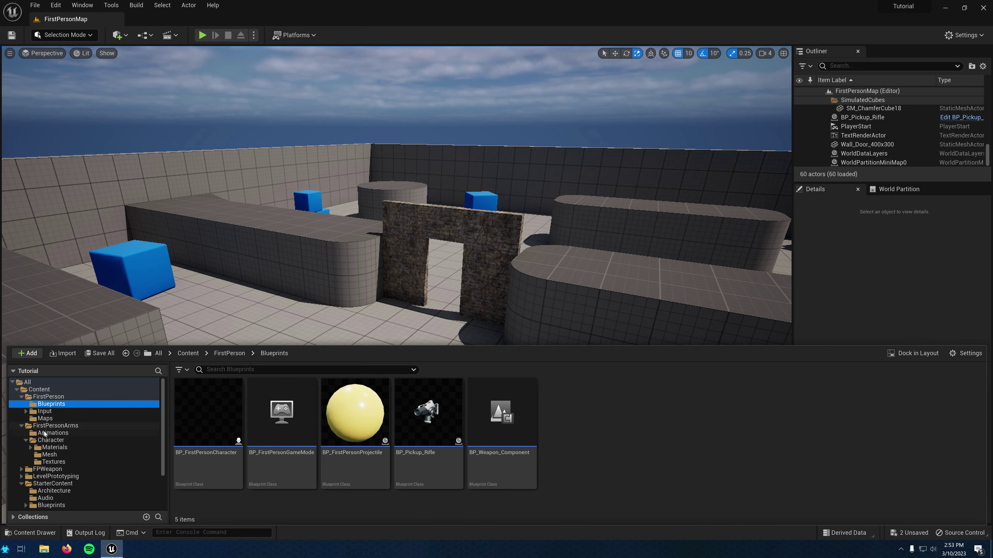
left_click(56, 426)
double_click(281, 410)
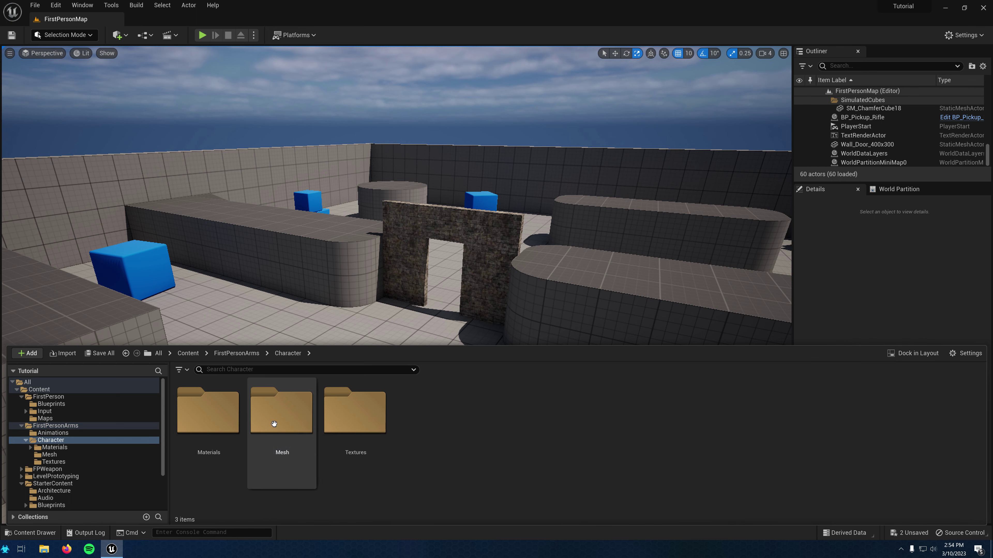
double_click(221, 421)
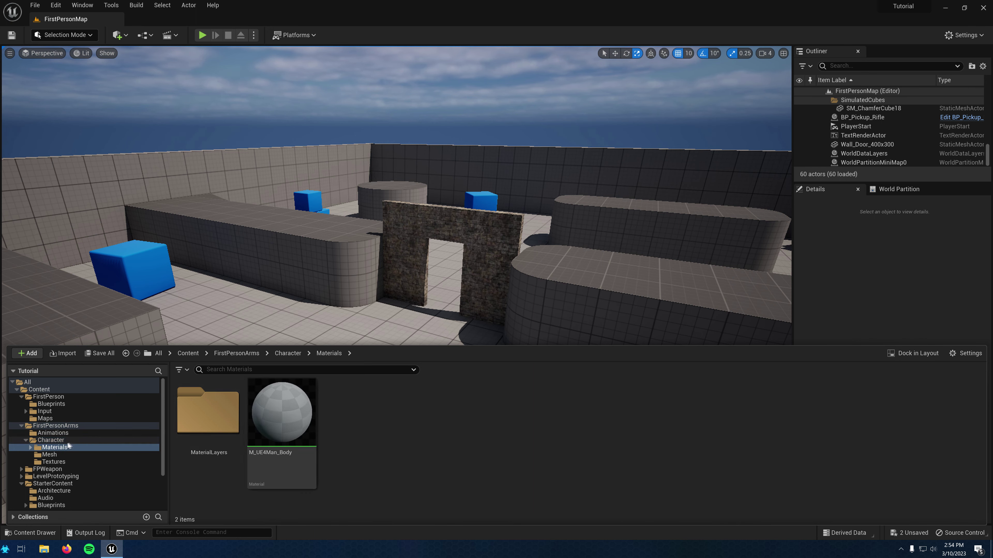
left_click(54, 456)
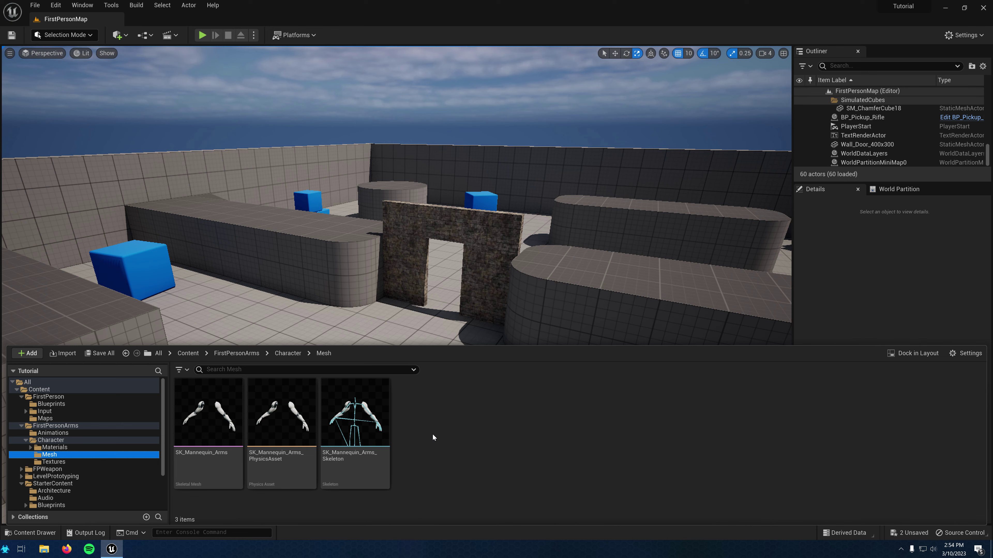
- Open the M_Brick_Clay_Old material from the StarterContent Materials folder for viewing
scroll(60, 481, "down", 3)
left_click(54, 477)
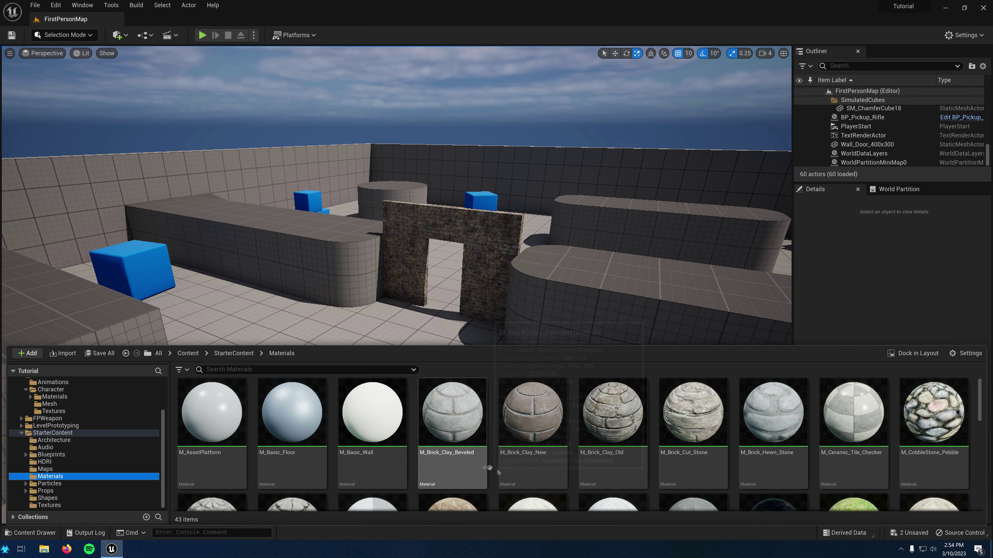
left_click(621, 444)
double_click(621, 444)
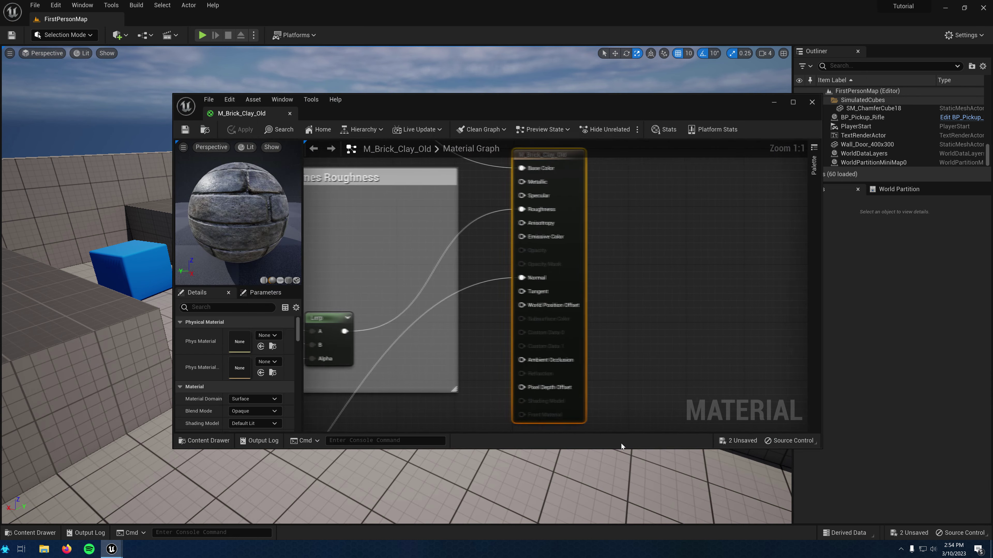
- Examine the base color, normal and roughness node groups in the brick material's graph, and close the material
scroll(603, 336, "up", 2)
scroll(602, 337, "down", 4)
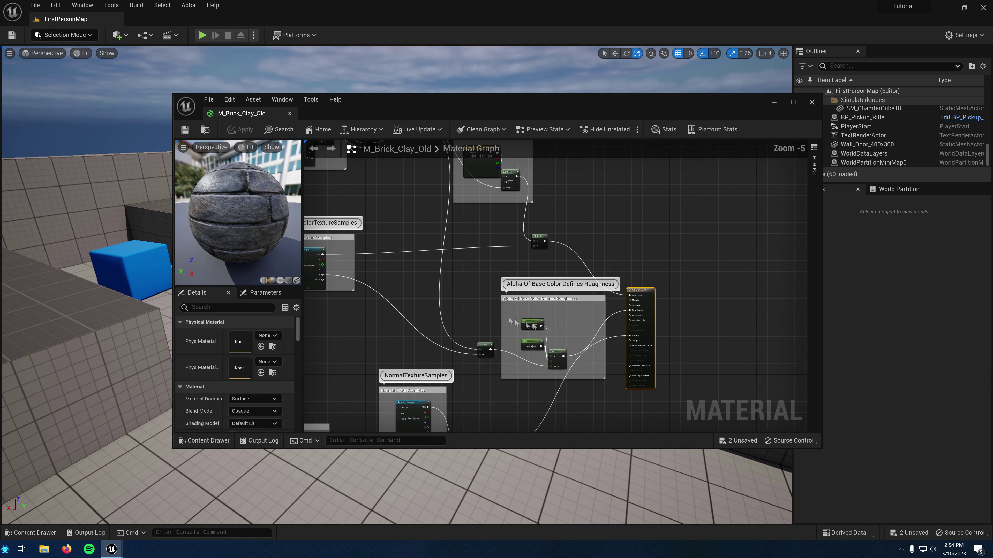
right_click_drag(529, 312, 554, 177)
right_click_drag(495, 308, 593, 143)
right_click_drag(658, 226, 507, 340)
scroll(609, 289, "up", 5)
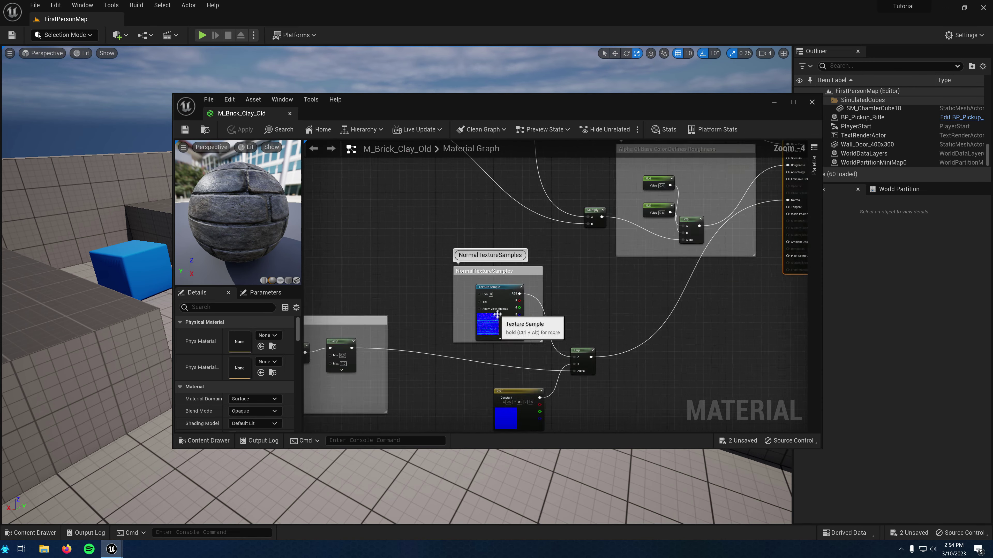
scroll(616, 311, "down", 5)
right_click_drag(616, 311, 477, 389)
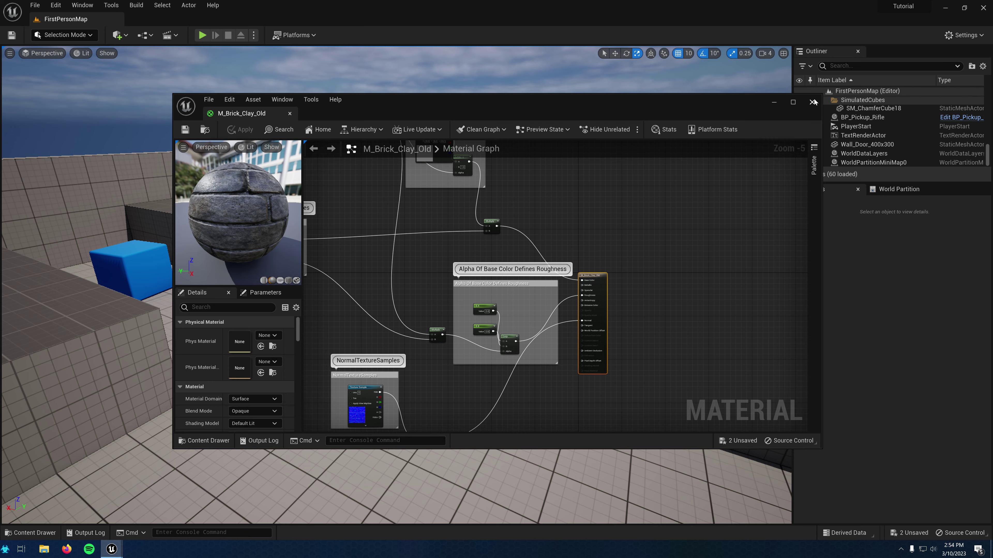
right_click_drag(570, 206, 676, 245)
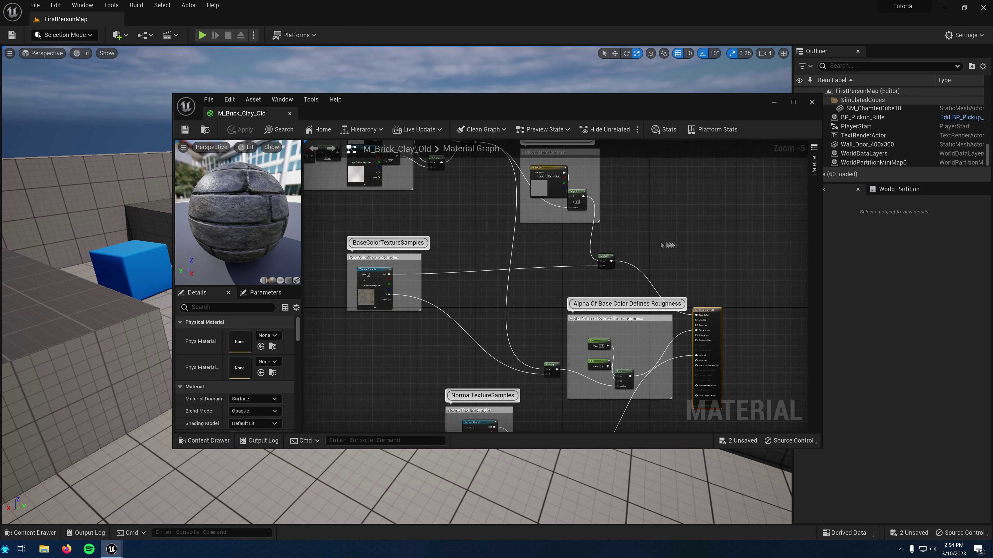
left_click(816, 104)
- Open the BP_FirstPersonCharacter blueprint from the FirstPerson Blueprints folder
left_click(27, 534)
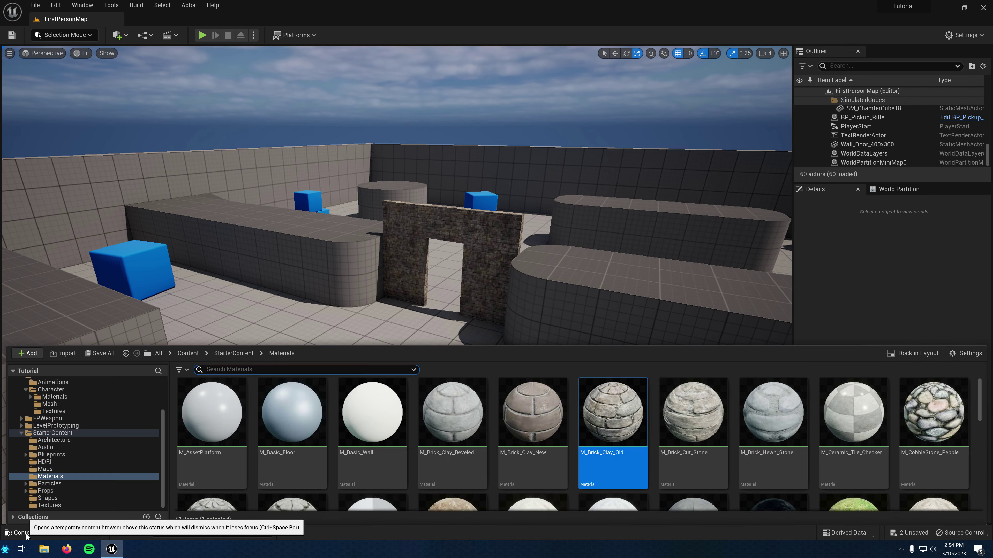
scroll(63, 430, "up", 3)
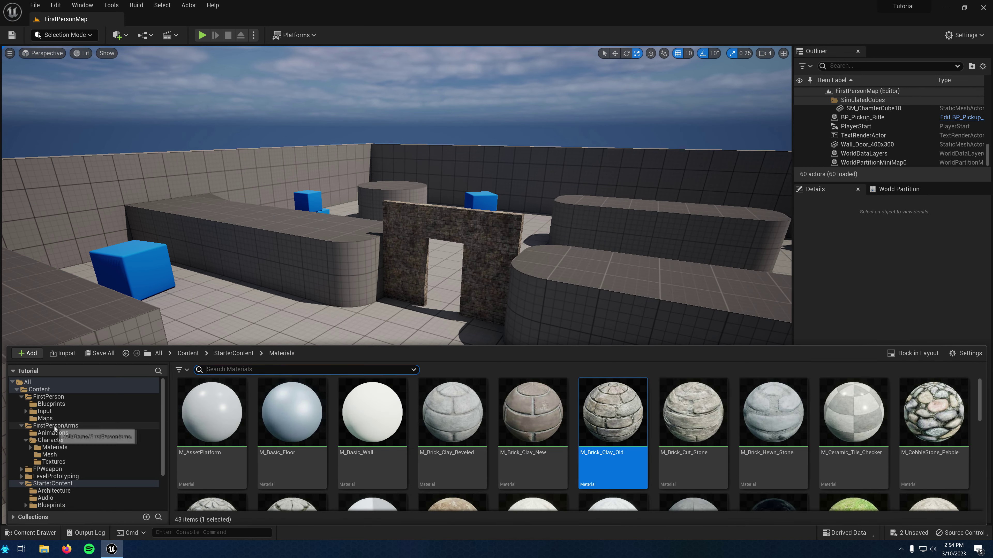
left_click(49, 404)
double_click(201, 409)
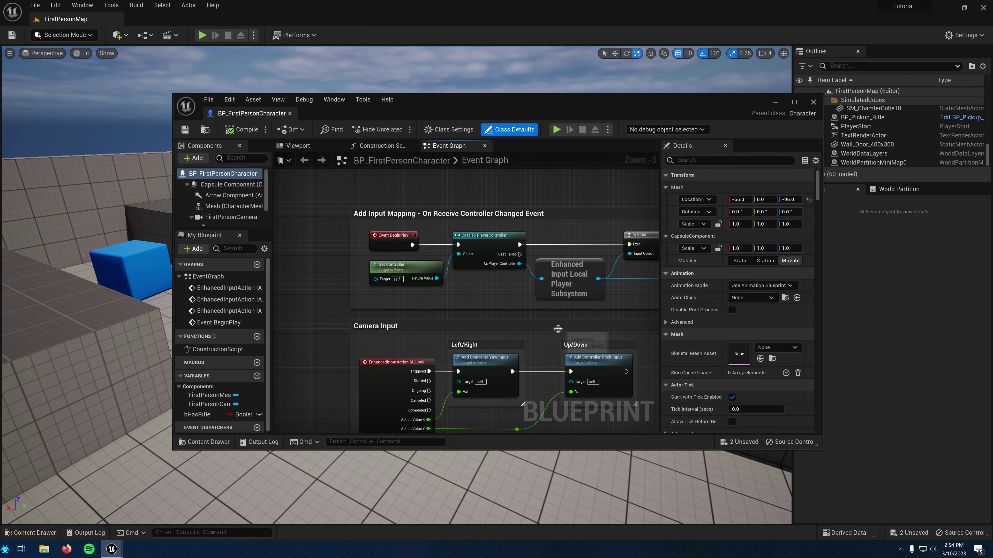
- Examine the input mapping, camera and movement sections of the character's Event Graph, and close the blueprint
right_click_drag(559, 328, 417, 283)
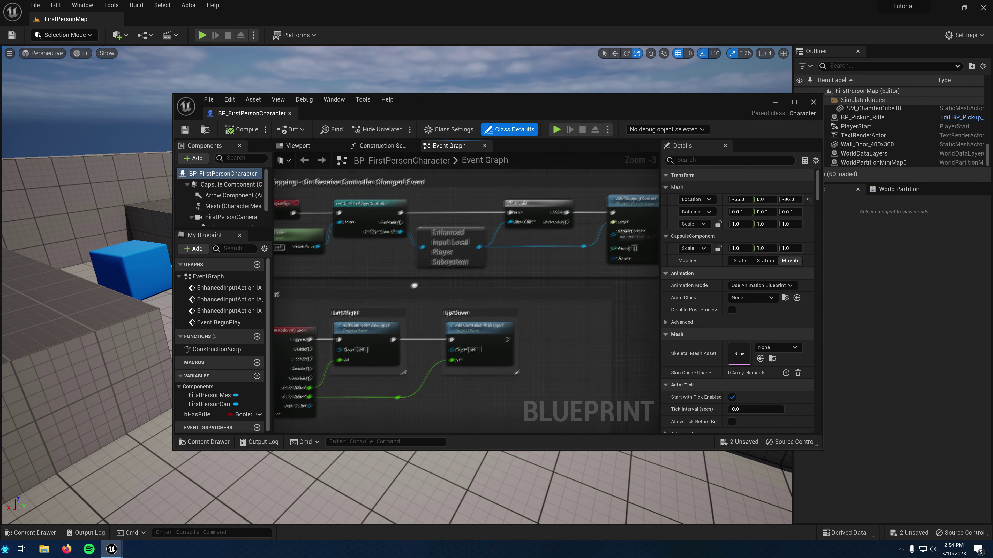
scroll(417, 283, "down", 2)
right_click_drag(527, 313, 551, 228)
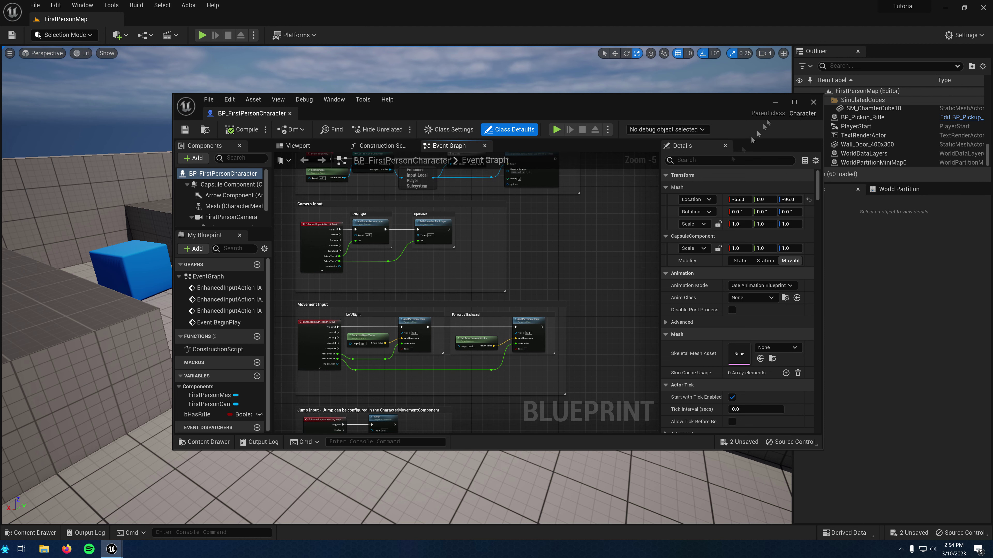
left_click(813, 102)
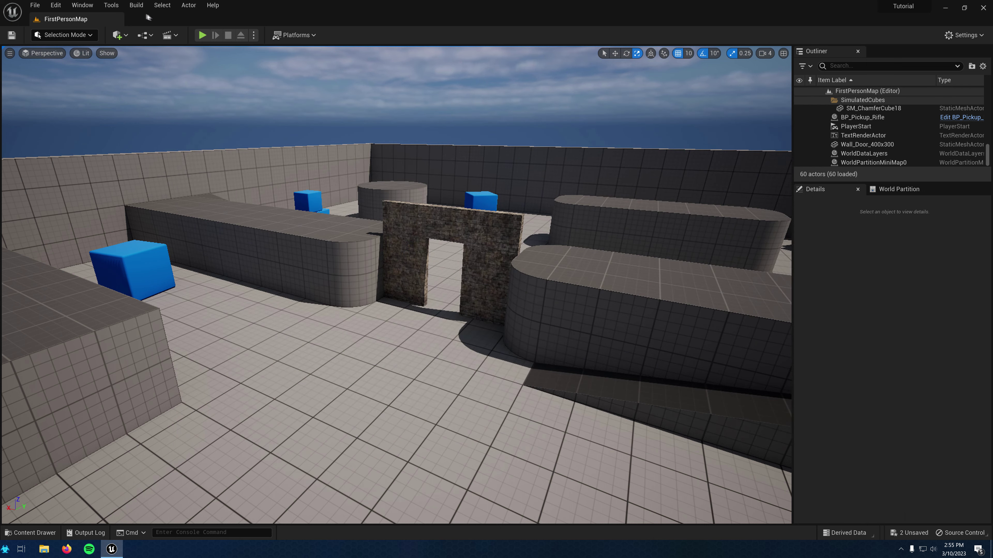
- View the Level Blueprint of FirstPersonMap and close it
left_click(149, 36)
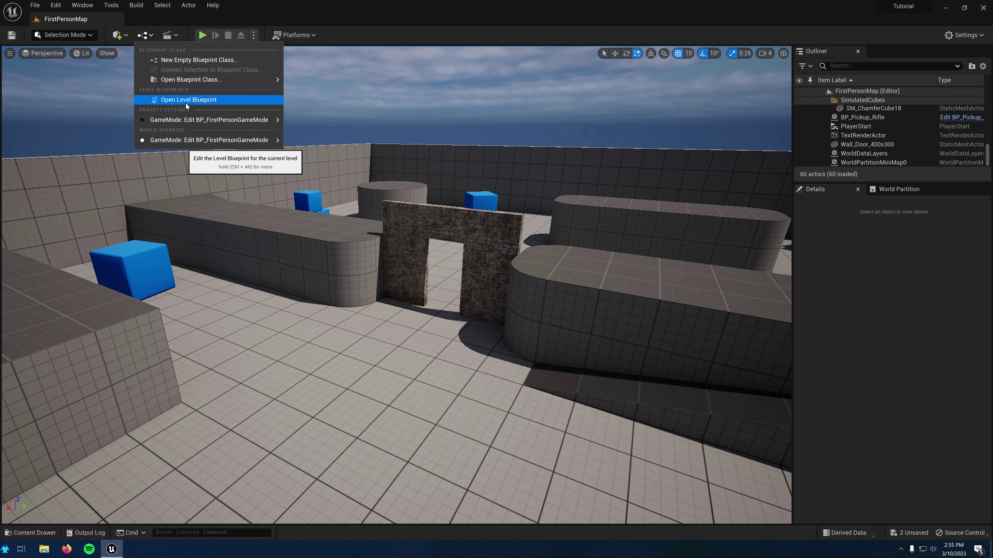
left_click(198, 102)
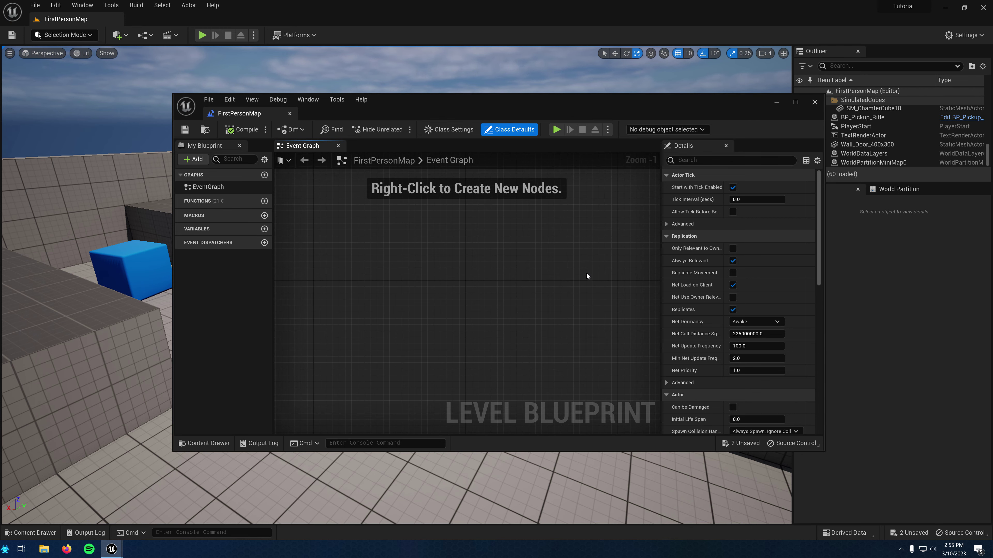
left_click(815, 103)
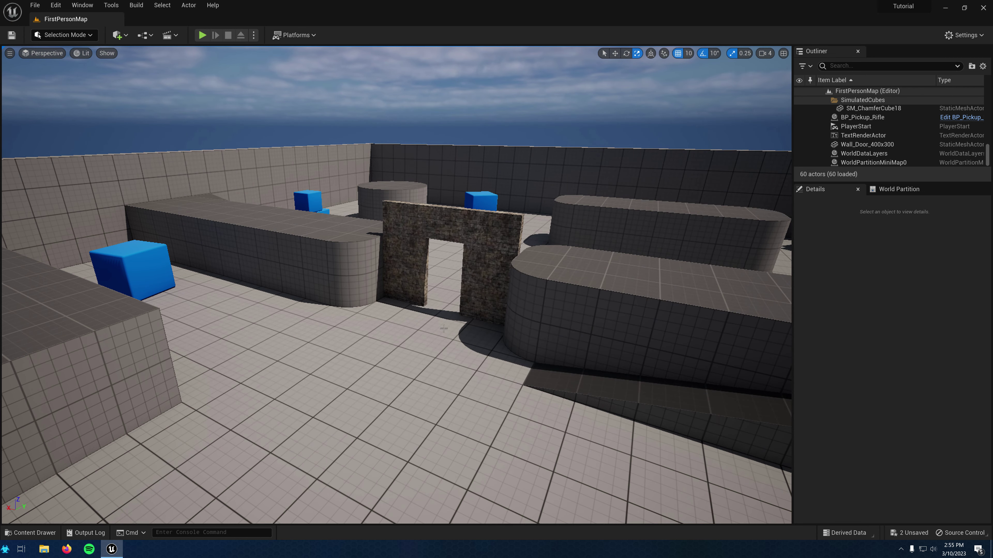
- Return to the FirstPerson Blueprints folder and select BP_FirstPersonGameMode
left_click(28, 539)
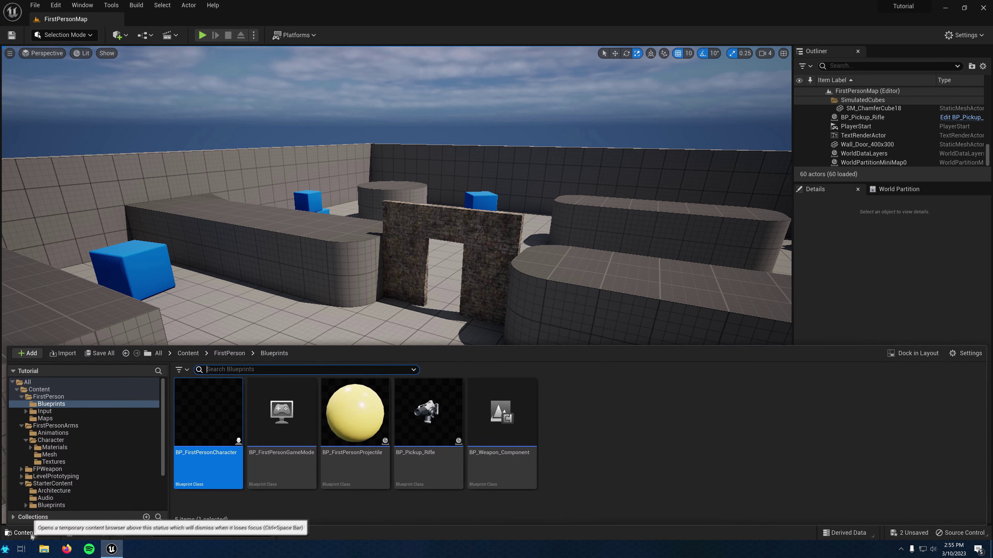
left_click(282, 418)
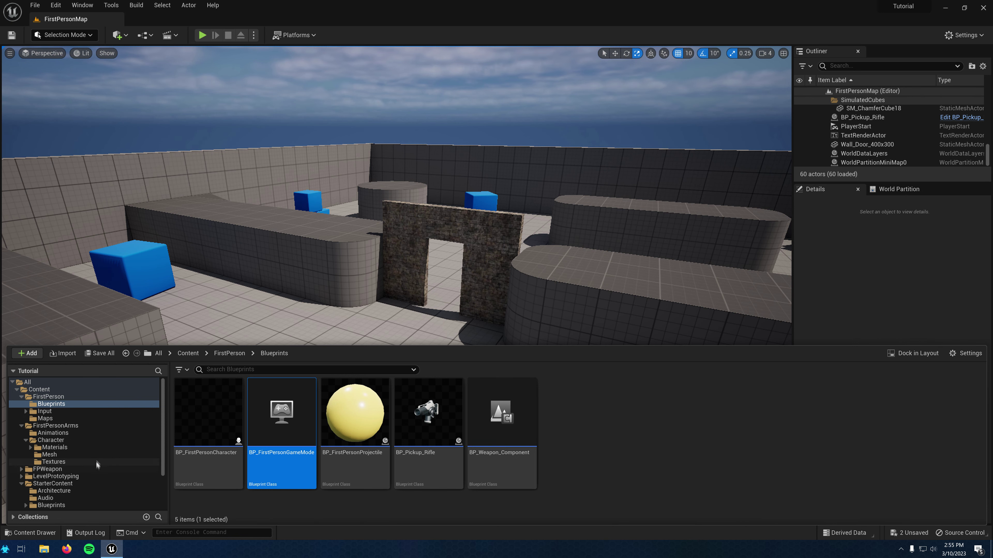
scroll(100, 458, "down", 1)
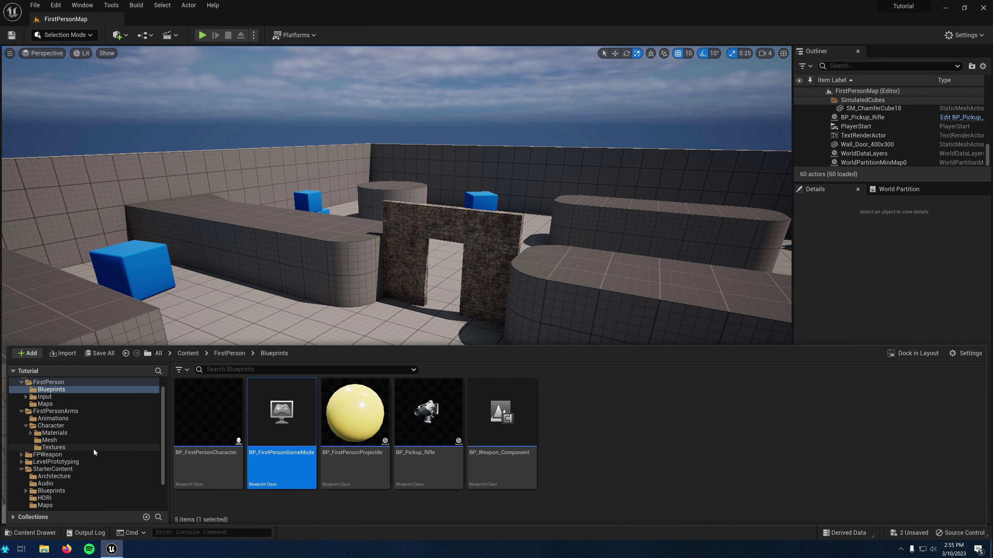
- View the Maps folder of StarterContent, collapse StarterContent and view the Maps folder of FirstPerson
left_click(31, 532)
left_click(31, 533)
scroll(40, 442, "down", 2)
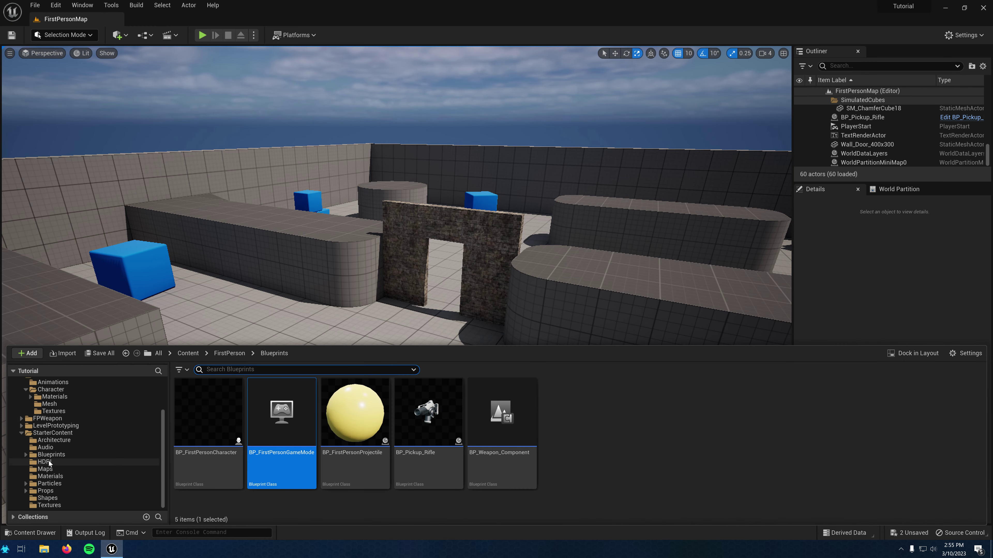
left_click(45, 469)
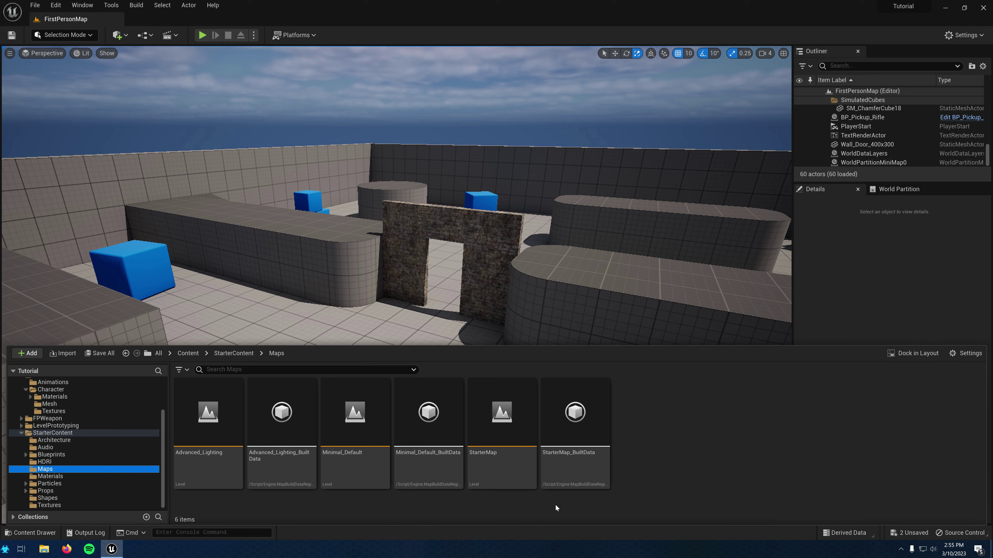
left_click(21, 432)
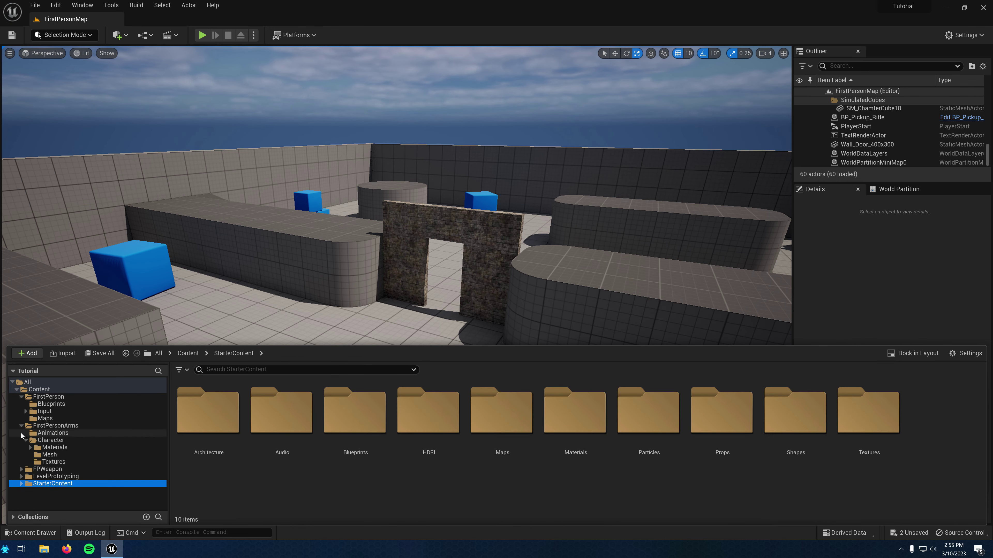
left_click(44, 418)
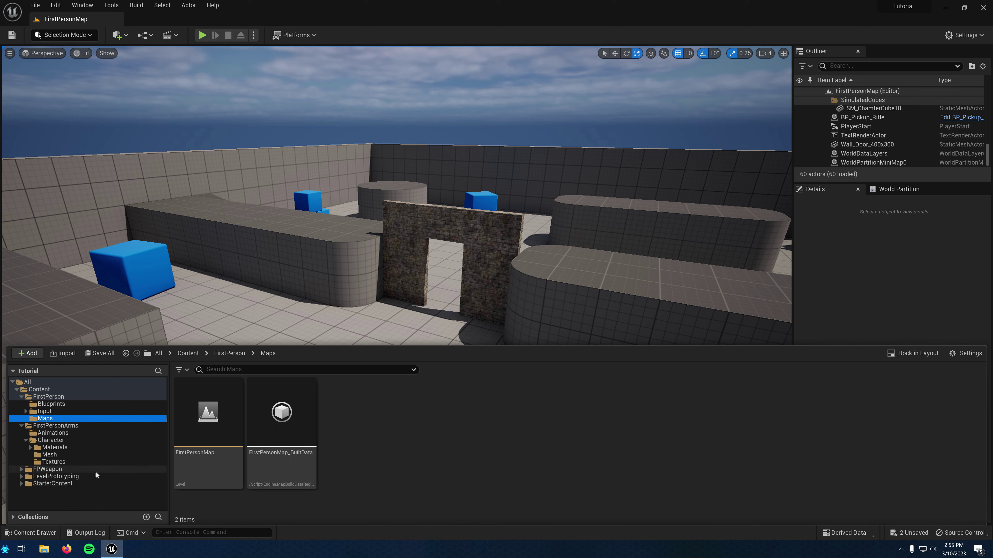
- Collapse the FirstPerson folder and show the Audio folder under StarterContent
left_click(22, 397)
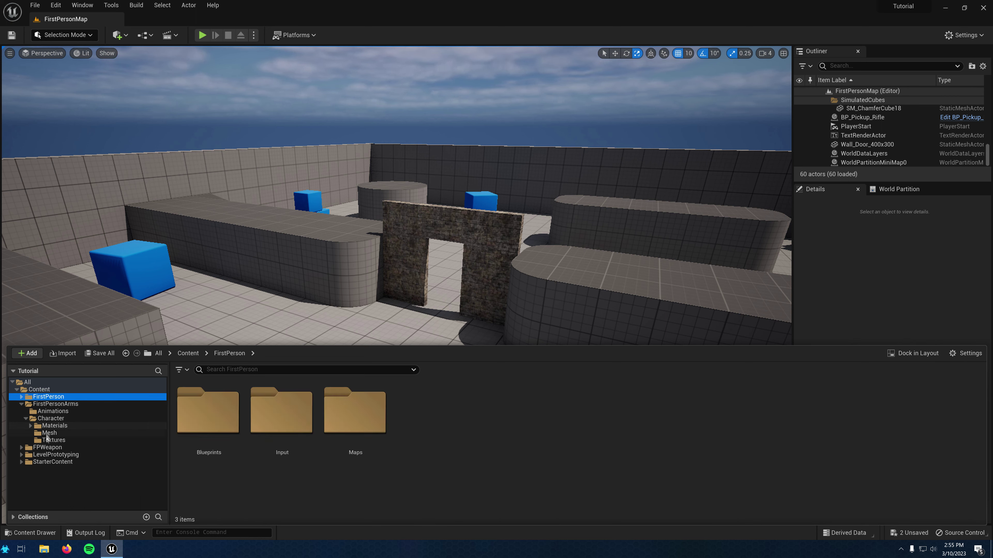
left_click(20, 463)
left_click(45, 477)
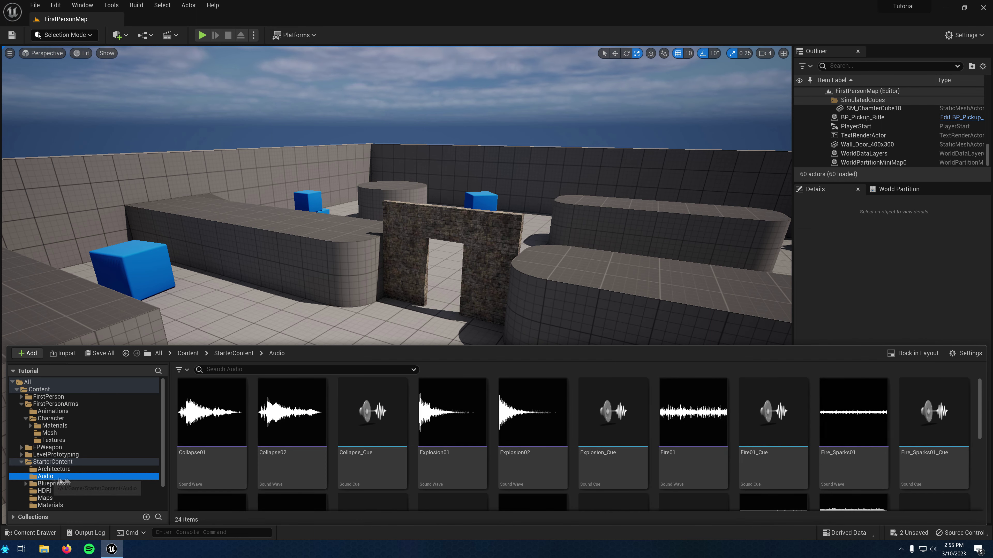
- Preview sounds from the StarterContent Audio folder, including Collapse01, Explosion01, Smoke01 and Starter_Birds01
left_click(211, 413)
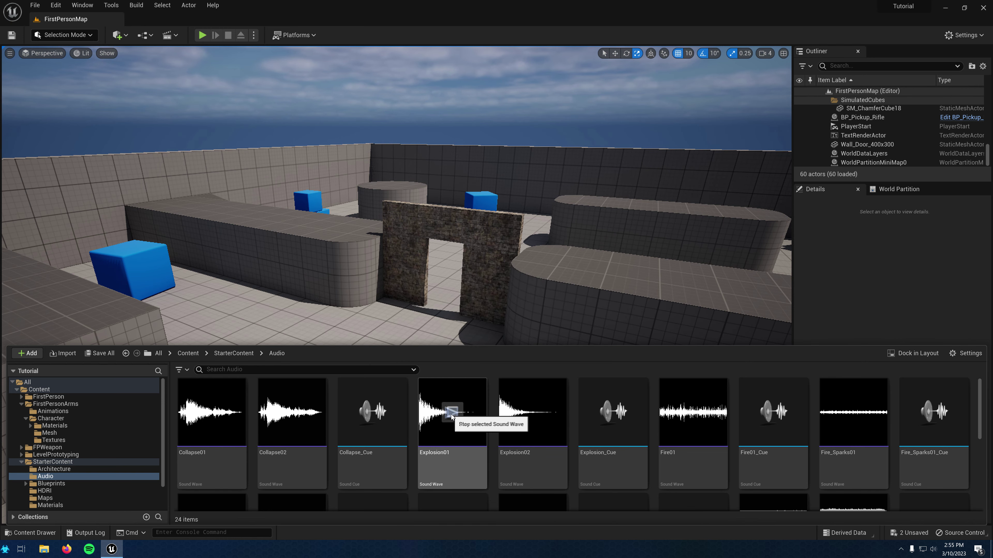
left_click(452, 412)
scroll(520, 443, "down", 1)
scroll(530, 445, "down", 2)
left_click(531, 442)
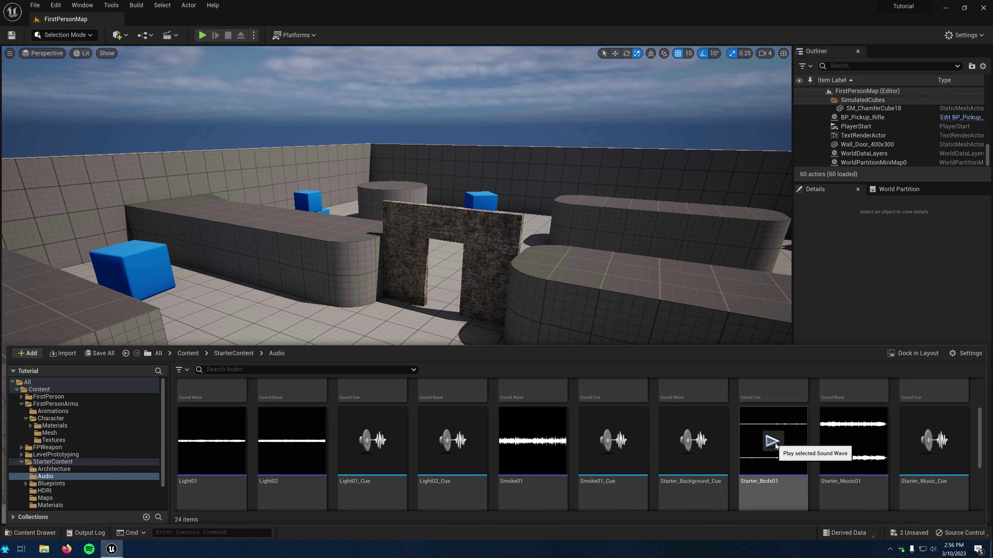
left_click(773, 440)
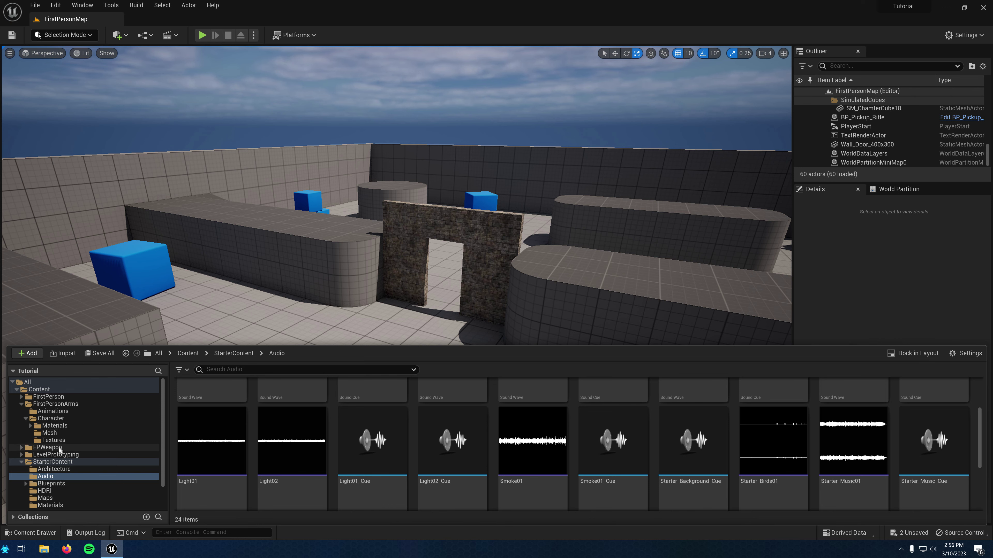
- Place the P_Fire particle system from StarterContent's Particles folder on the floor beside the stone door wall, and delete it again
scroll(78, 454, "down", 2)
left_click(55, 488)
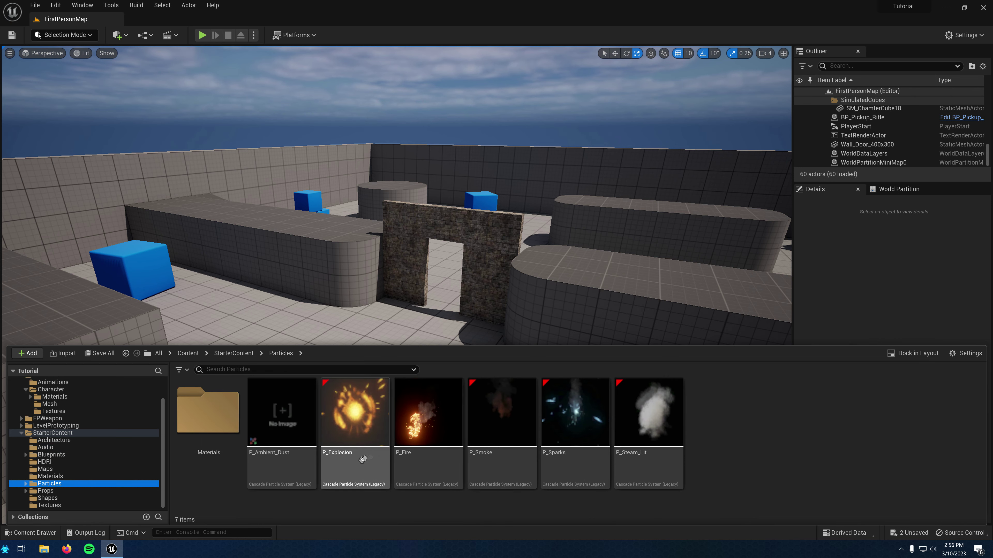
left_click_drag(424, 420, 380, 315)
left_click(383, 323)
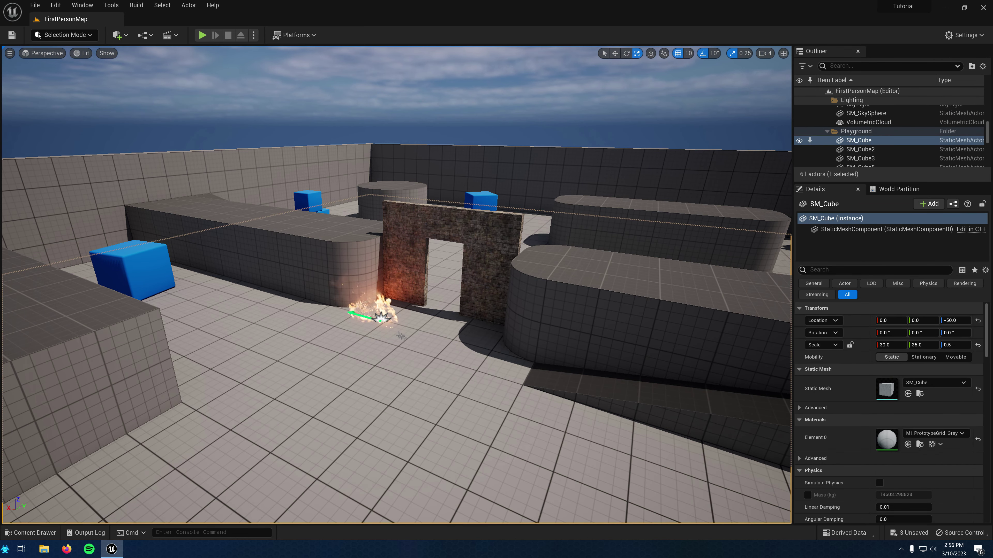
left_click(381, 316)
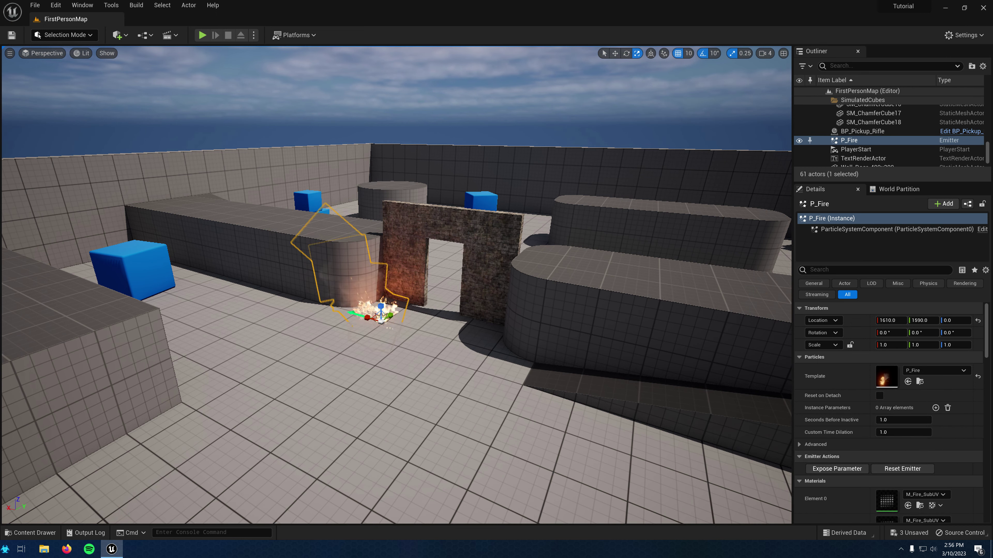
key("Delete")
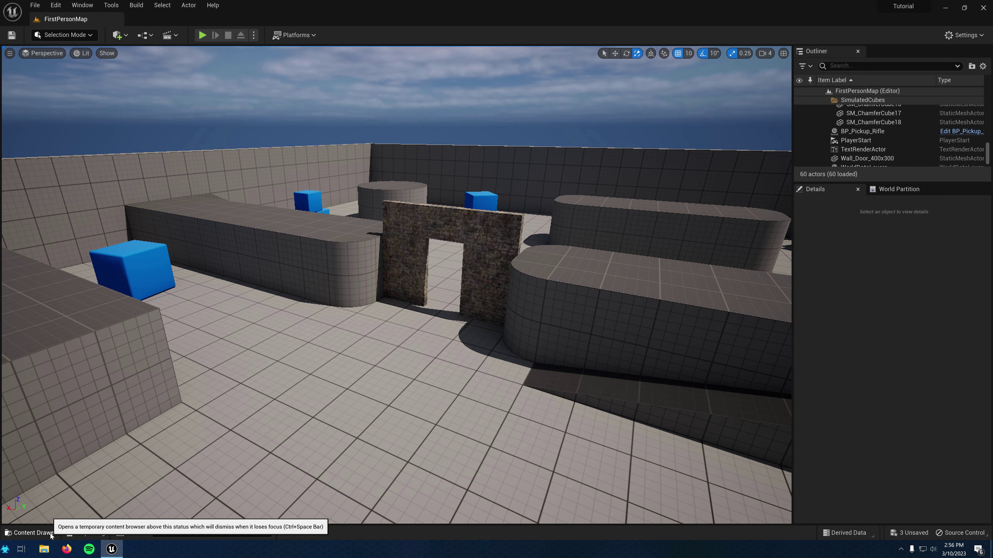
- Place the P_Smoke particle system in front of the doorway, delete it again, and close the content browser
left_click(51, 534)
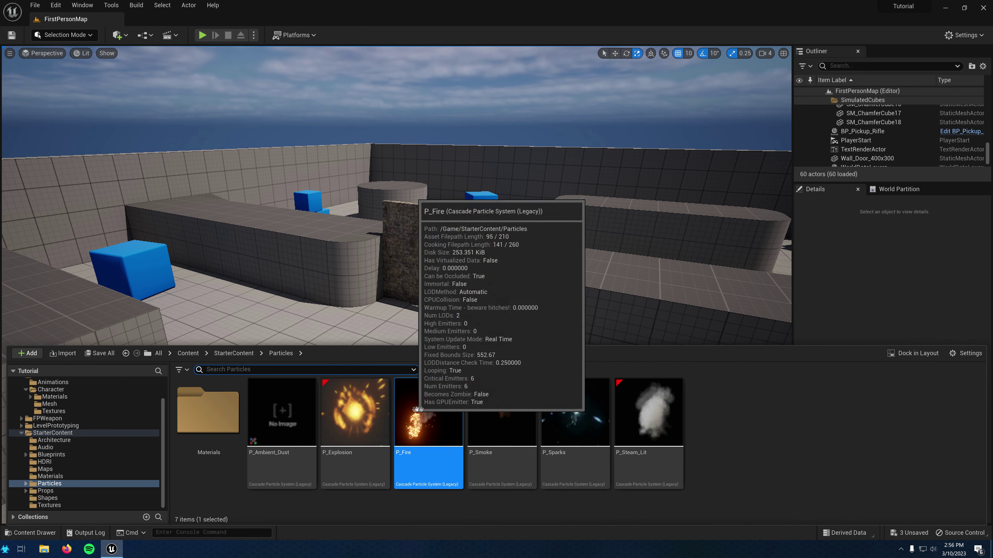
left_click_drag(522, 419, 456, 344)
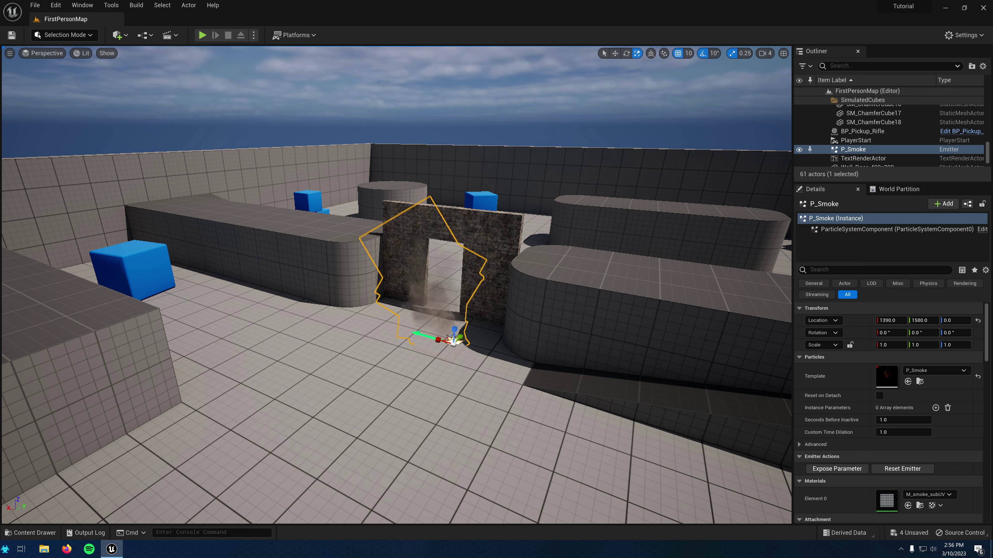
key("Delete")
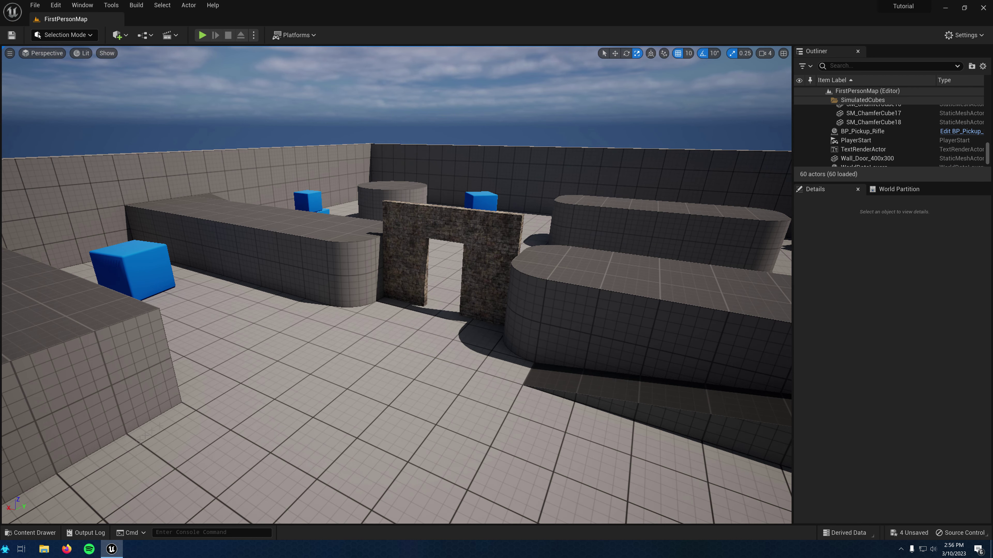
left_click(45, 533)
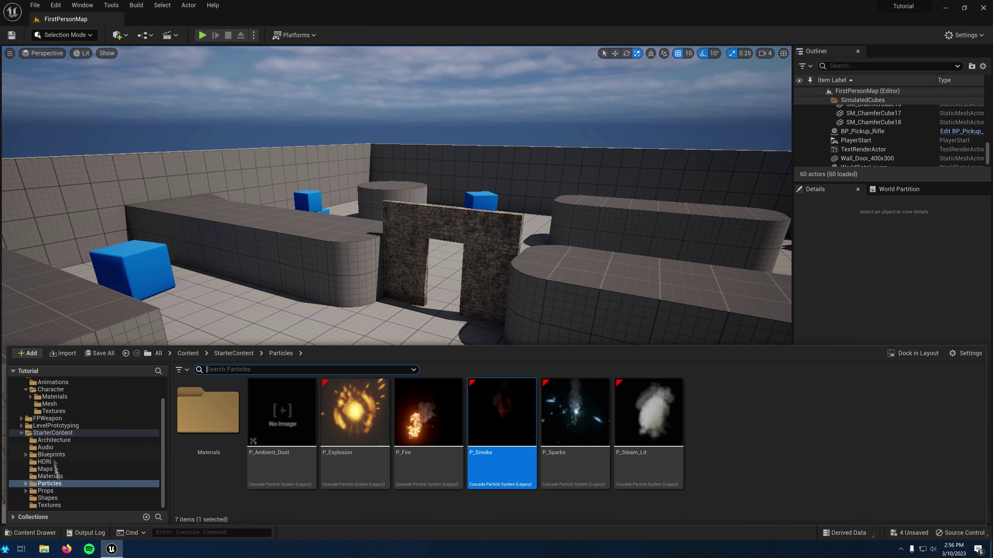
left_click(35, 531)
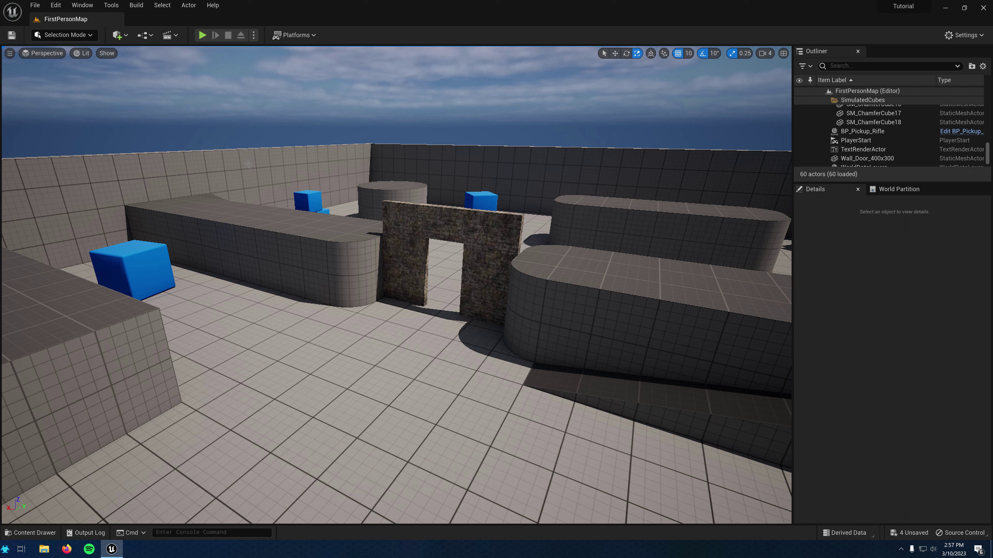
- Add Place Actors to the editor layout and show its list of basic actors
left_click(88, 8)
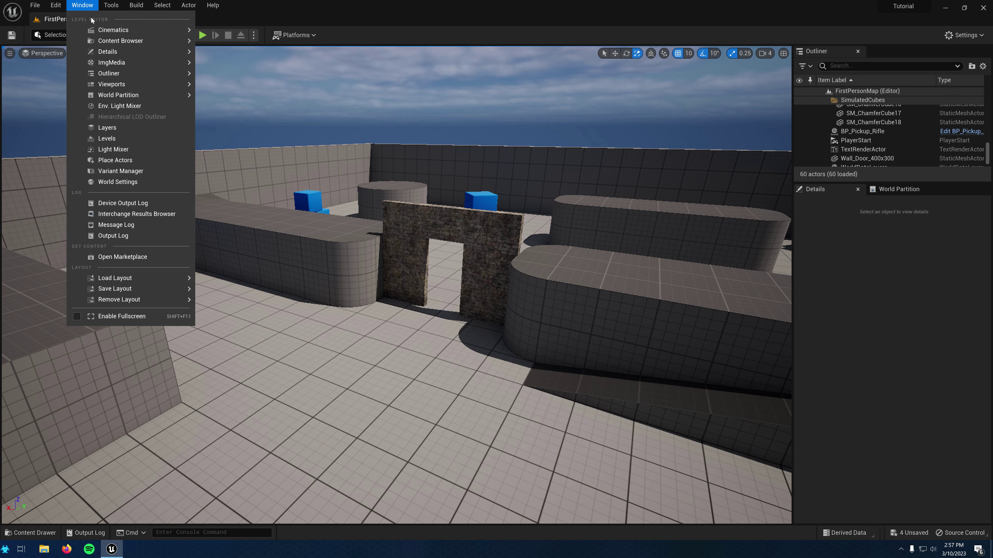
left_click(118, 160)
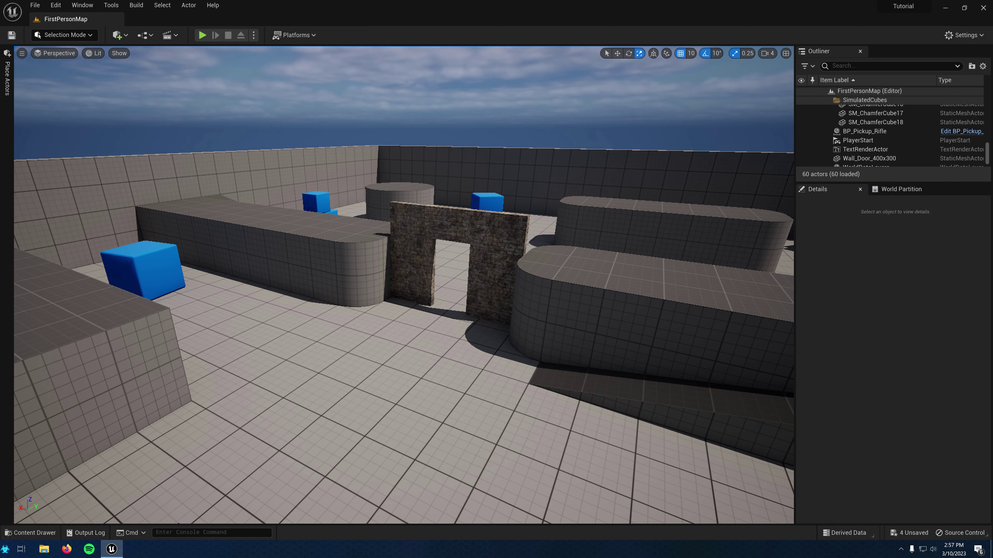
left_click(8, 82)
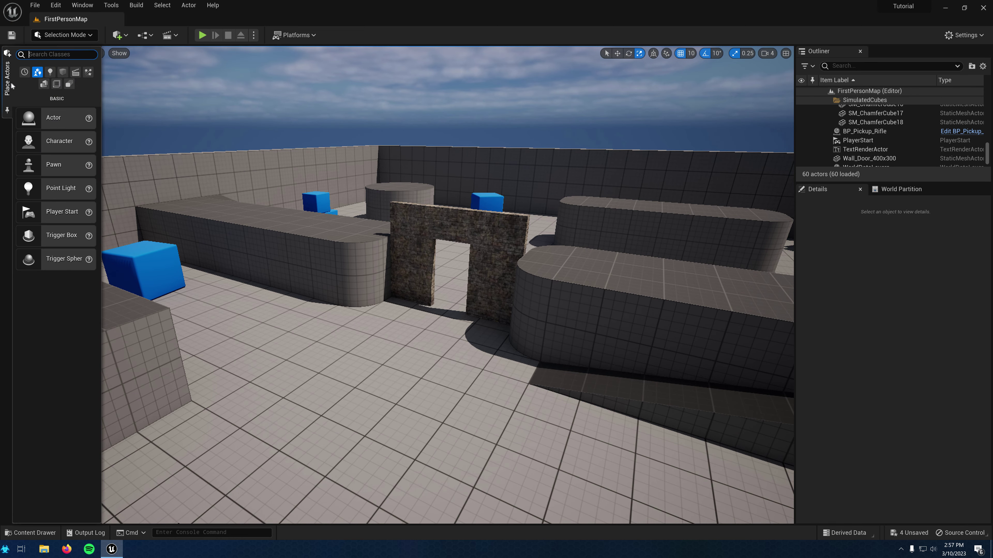
- Undock Place Actors from the sidebar and dock it back there
right_click(9, 84)
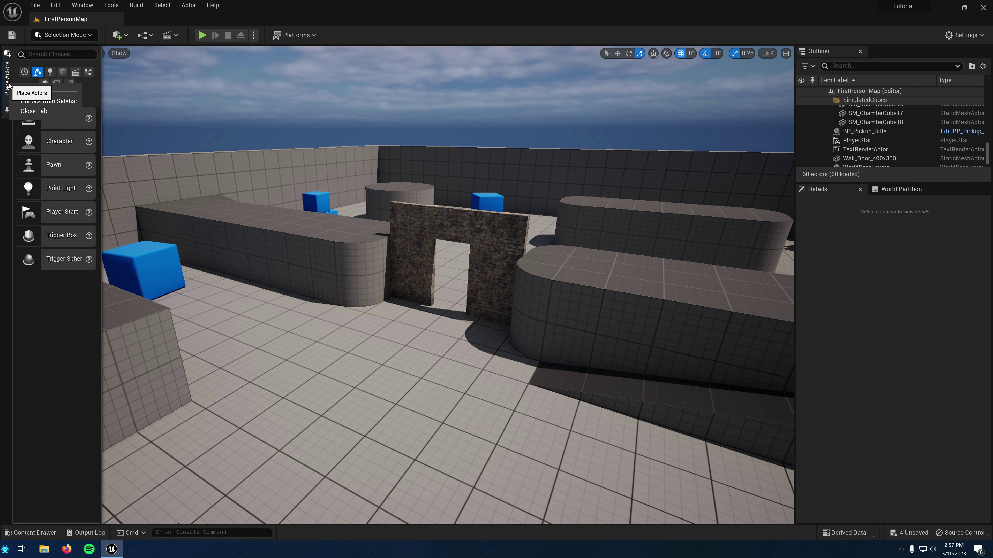
left_click(49, 102)
right_click(18, 55)
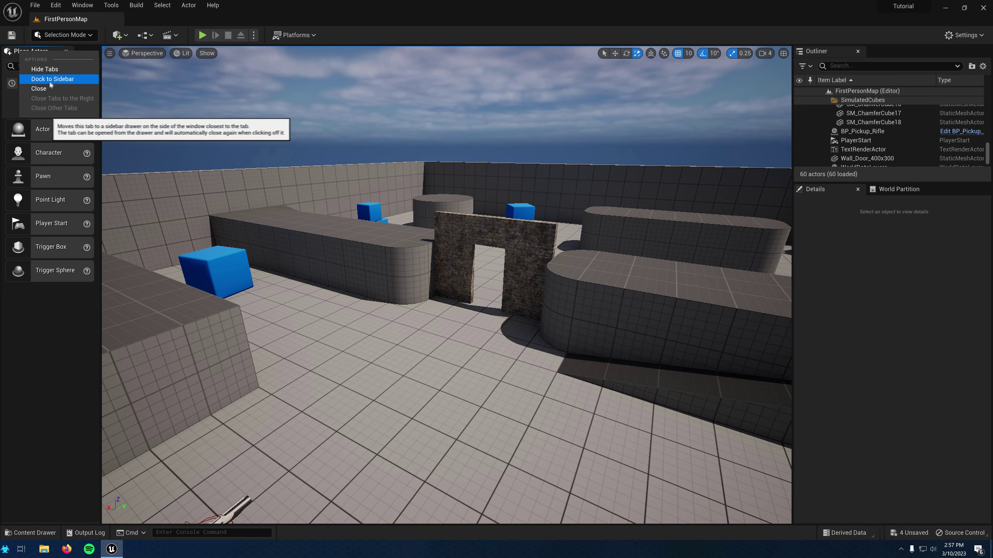
left_click(39, 80)
left_click(7, 78)
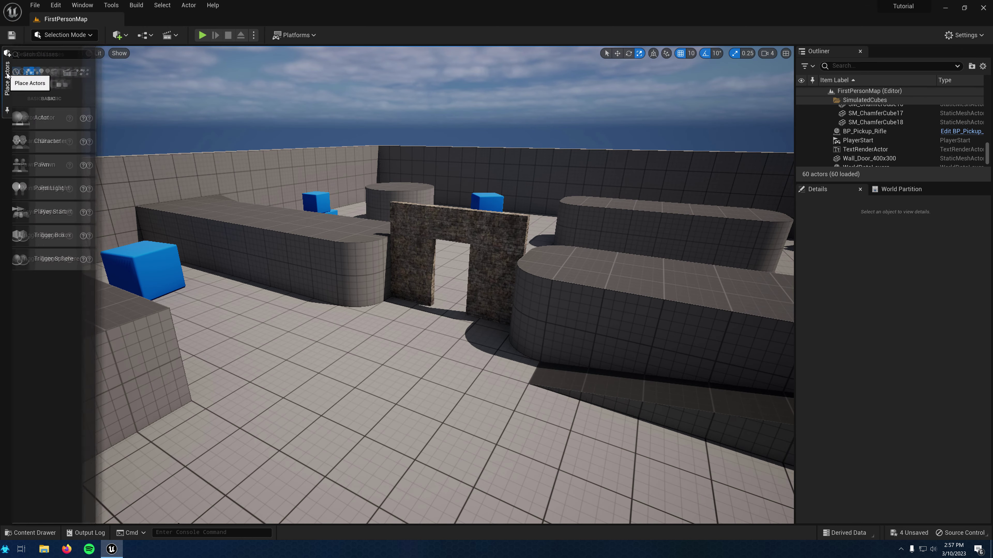
left_click(9, 82)
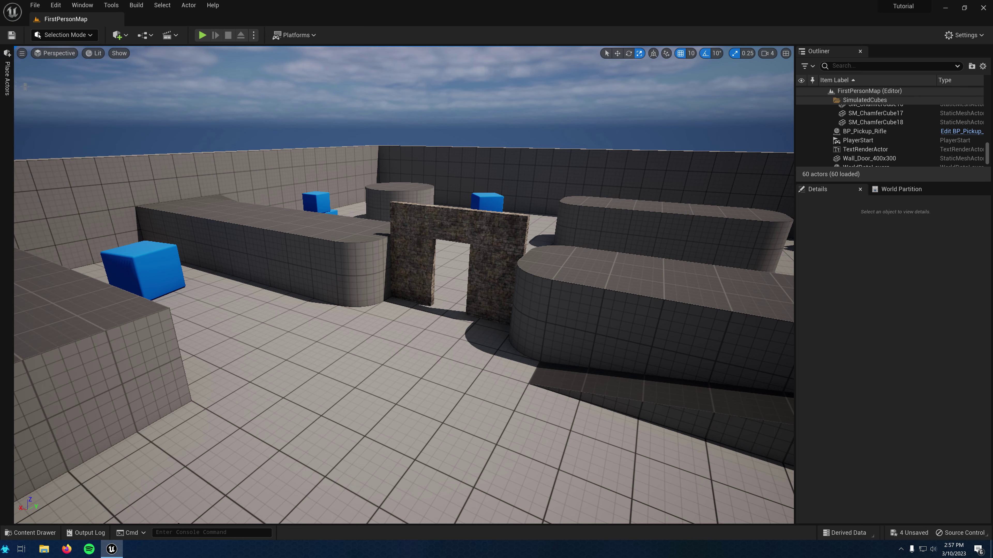
- Place a Box brush from the Geometry category of Place Actors on the floor at about X 1480, Y 1280
left_click(8, 82)
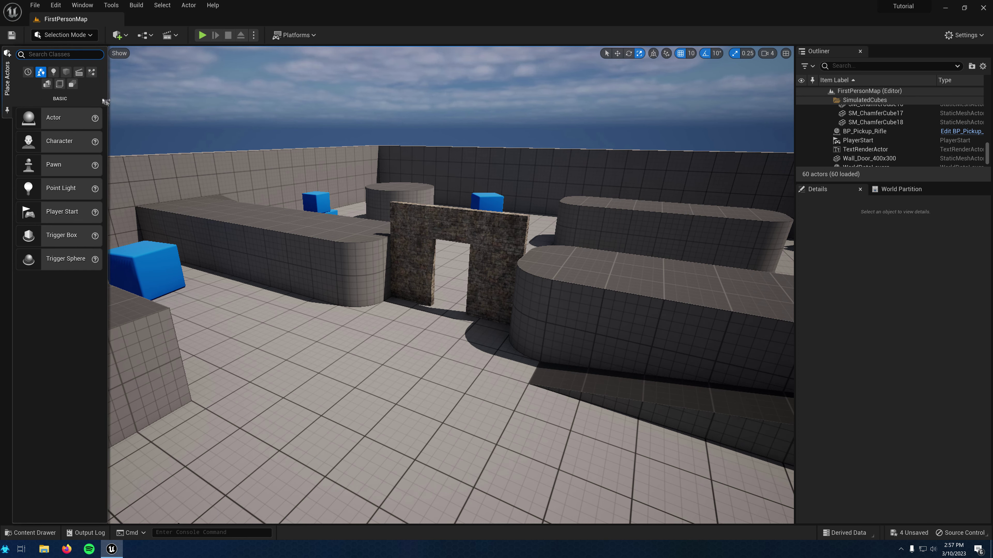
left_click(47, 85)
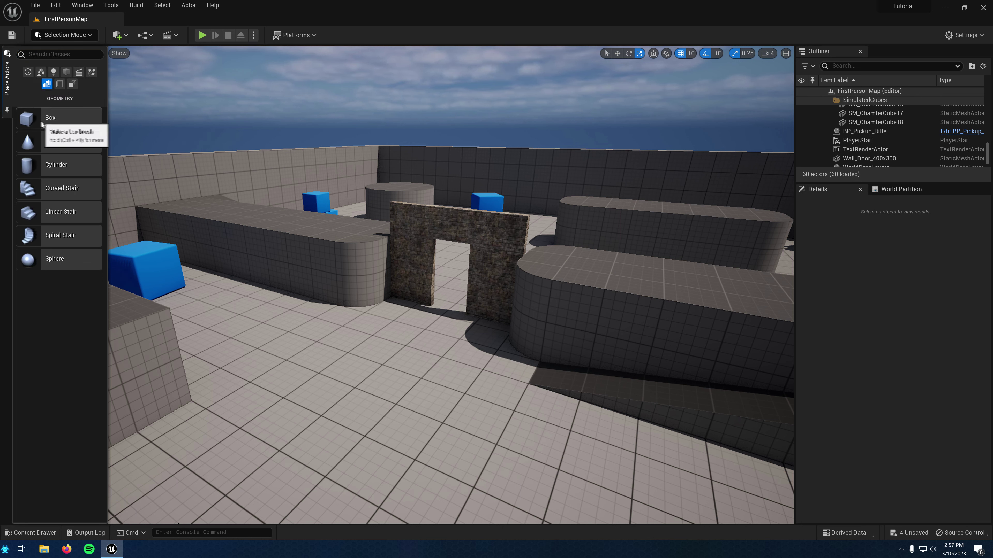
mouse_move(48, 119)
left_mouse_down()
mouse_move(233, 229)
mouse_move(354, 405)
mouse_move(363, 387)
left_mouse_up()
key("e")
mouse_move(375, 354)
left_mouse_down()
mouse_move(367, 374)
mouse_move(374, 354)
left_mouse_up()
- Delete all the mesh pieces of the rounded Block03 platform, including SM_Cube11 and its quarter cylinders, to clear the floor
key("w")
mouse_move(374, 354)
right_mouse_down()
mouse_move(454, 301)
mouse_move(453, 328)
mouse_move(535, 331)
right_mouse_up()
left_click(327, 288)
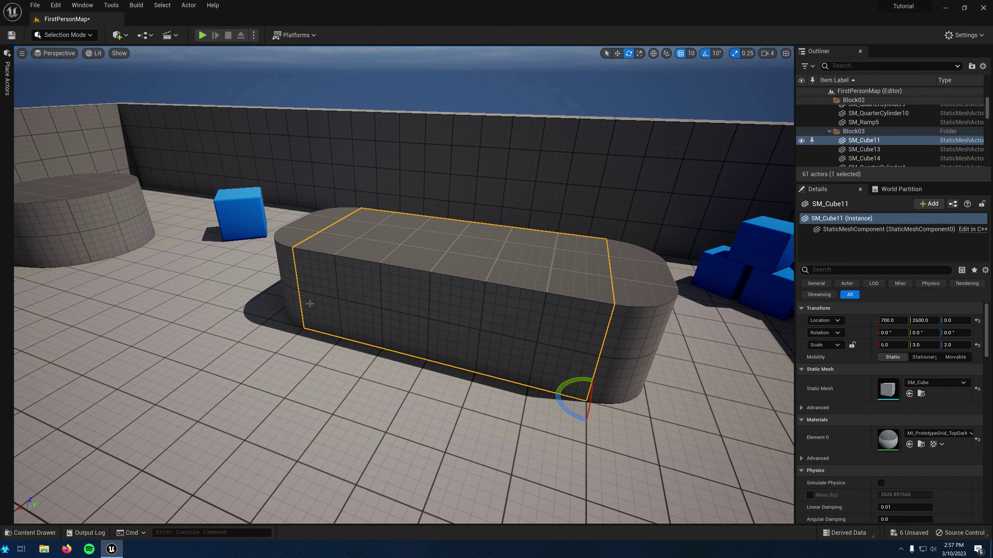
key("Delete")
left_click(336, 249)
key("Delete")
left_click(336, 250)
key("Delete")
left_click(301, 282)
key("Delete")
left_click(626, 332)
key("Delete")
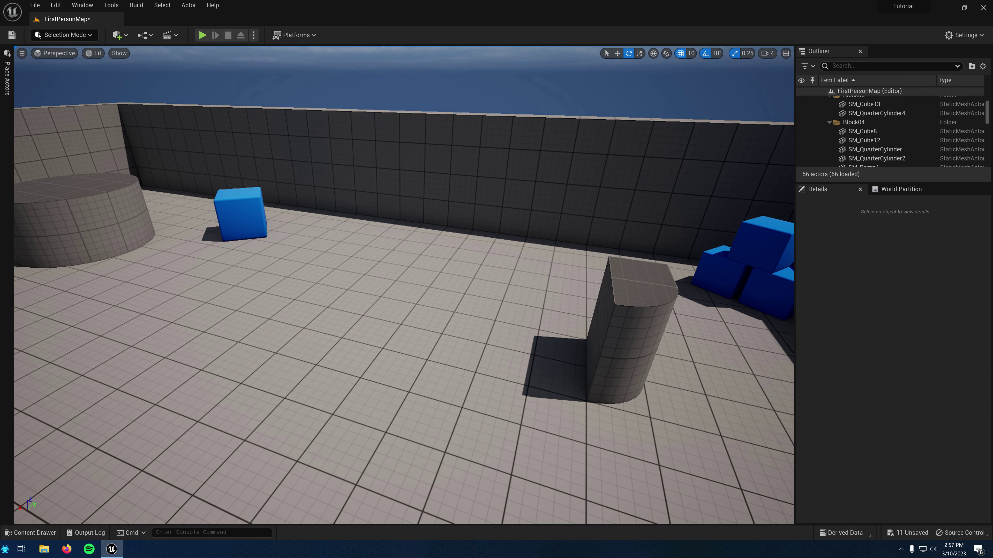
left_click(610, 333)
key("Delete")
left_click(629, 324)
key("Delete")
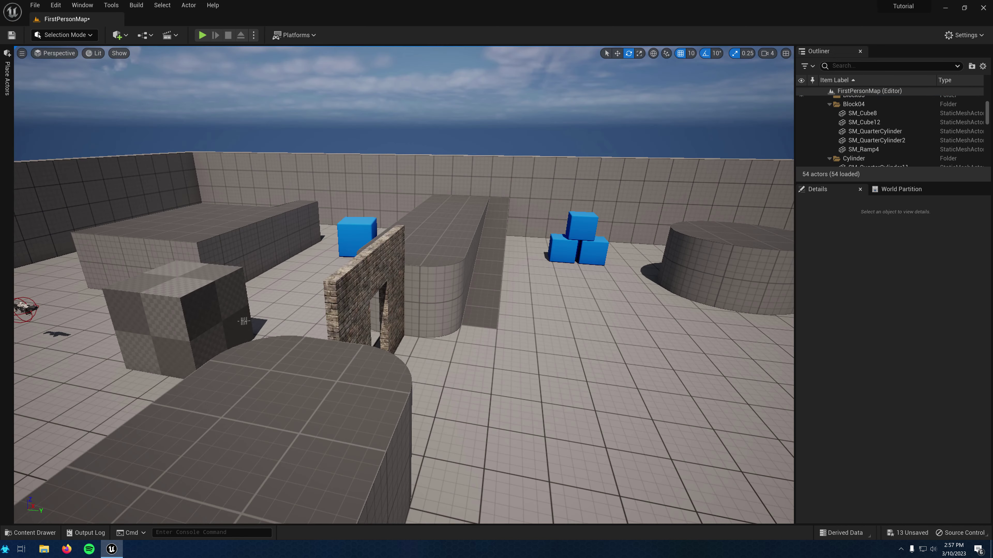
- Delete the first box brush and place a new Box brush on the cleared floor at about X 1060, Y 2880
left_click(220, 305)
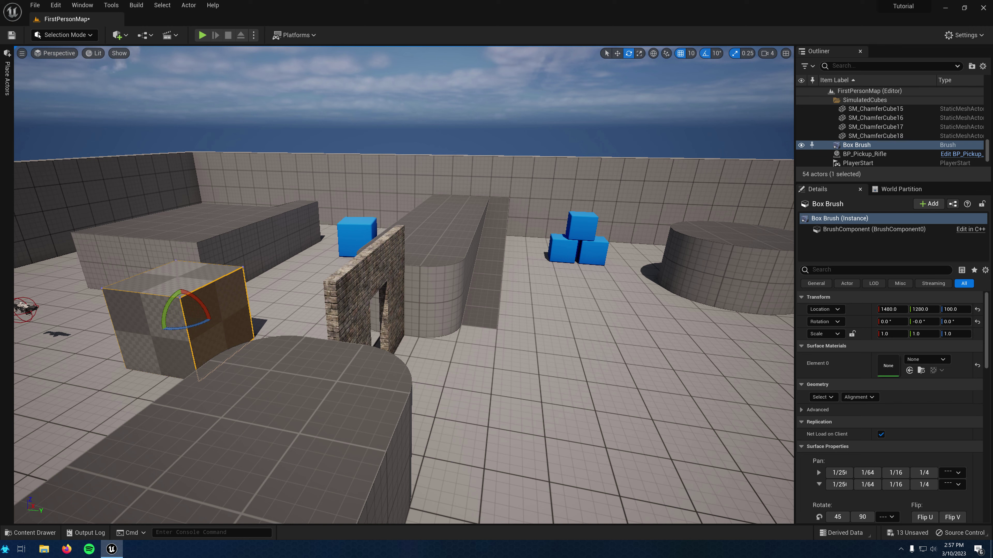
key("Delete")
left_click(7, 76)
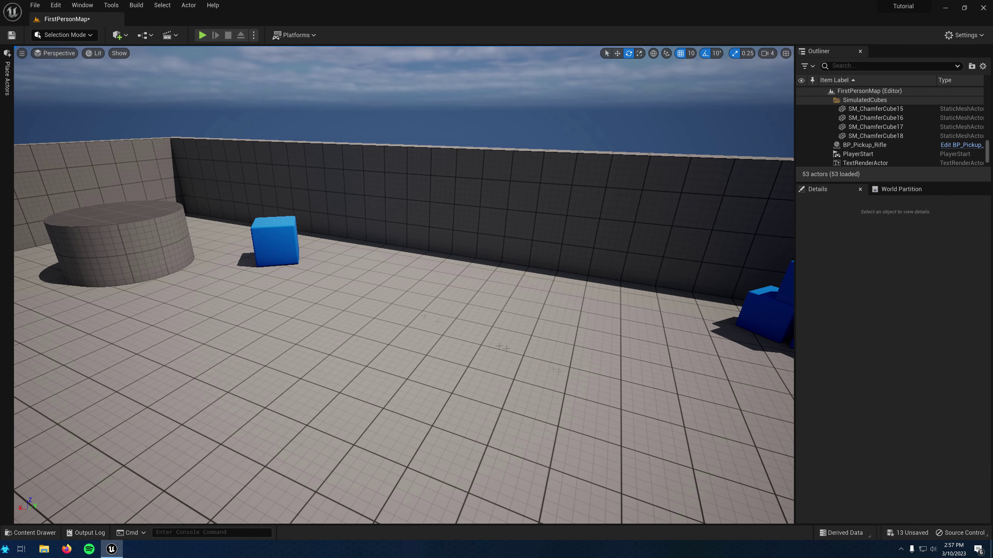
left_click_drag(45, 118, 458, 311)
mouse_move(105, 129)
left_mouse_down()
mouse_move(222, 122)
mouse_move(483, 344)
left_mouse_up()
right_click_drag(489, 322, 491, 321)
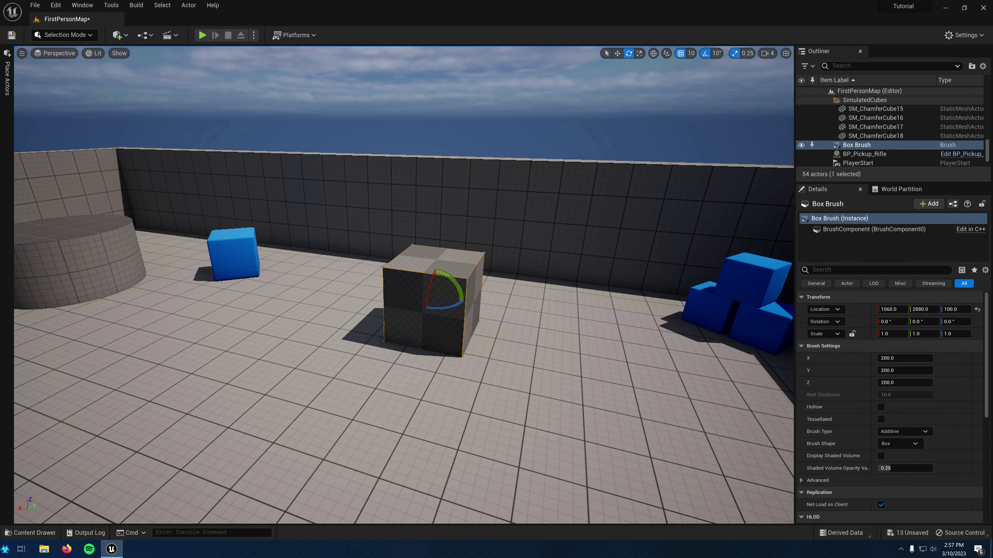
- Scale the new box brush to 3 in X and Y and 2 in Z, snap it to the floor, and clear the selection
key("space")
key("space")
key("space")
key("space")
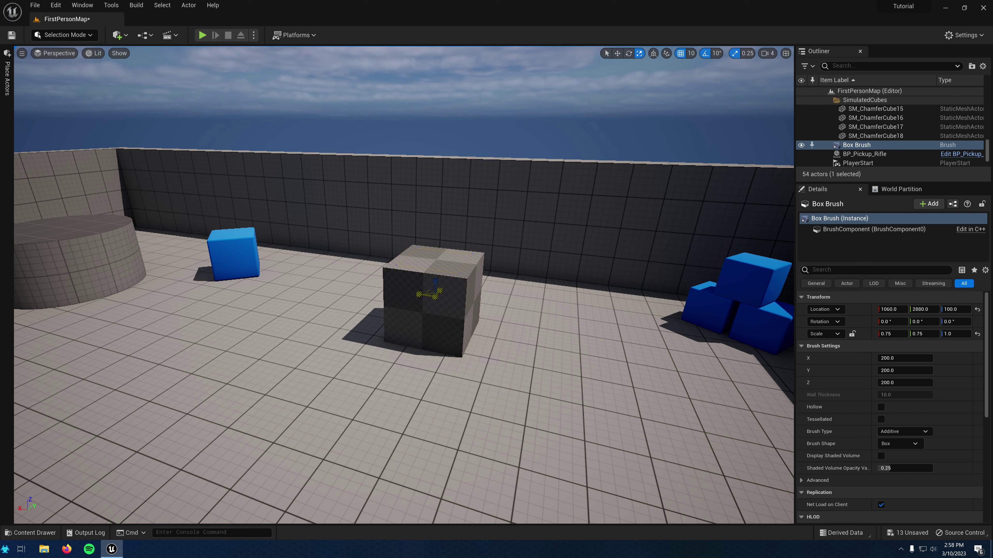
mouse_move(428, 296)
left_mouse_down()
mouse_move(461, 284)
mouse_move(428, 296)
mouse_move(437, 227)
left_mouse_up()
key("w")
key("End")
key("e")
key("r")
mouse_move(435, 281)
left_mouse_down()
mouse_move(437, 236)
mouse_move(436, 258)
left_mouse_up()
key("w")
right_click_drag(437, 259, 410, 270)
key("s")
left_click(430, 438)
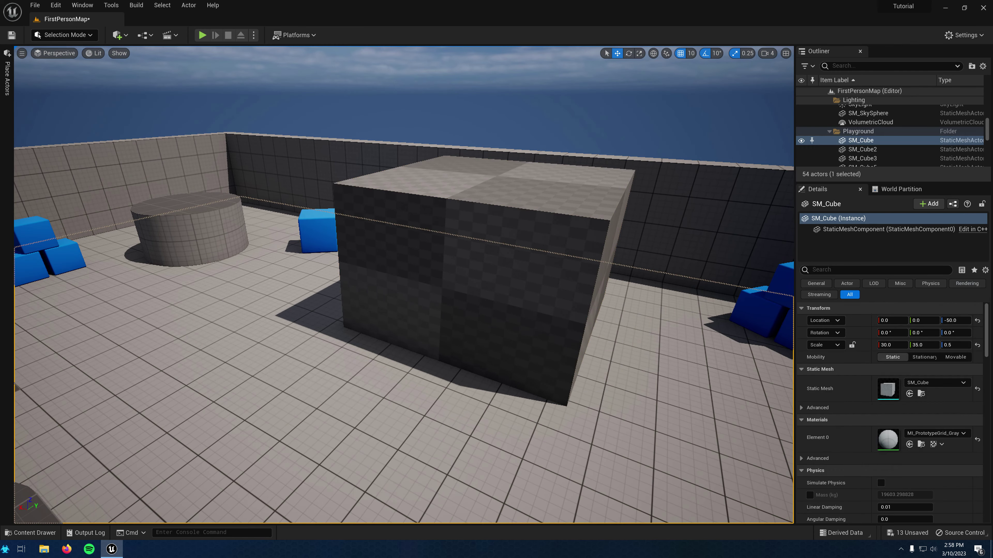
key("Escape")
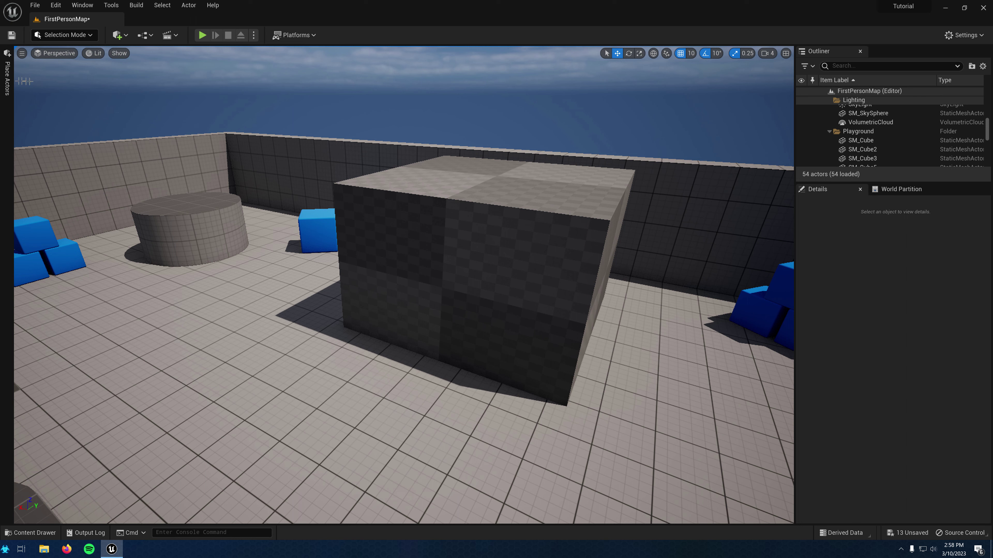
- Select the enlarged box brush and examine its surface properties and brush settings in the details
left_click(7, 76)
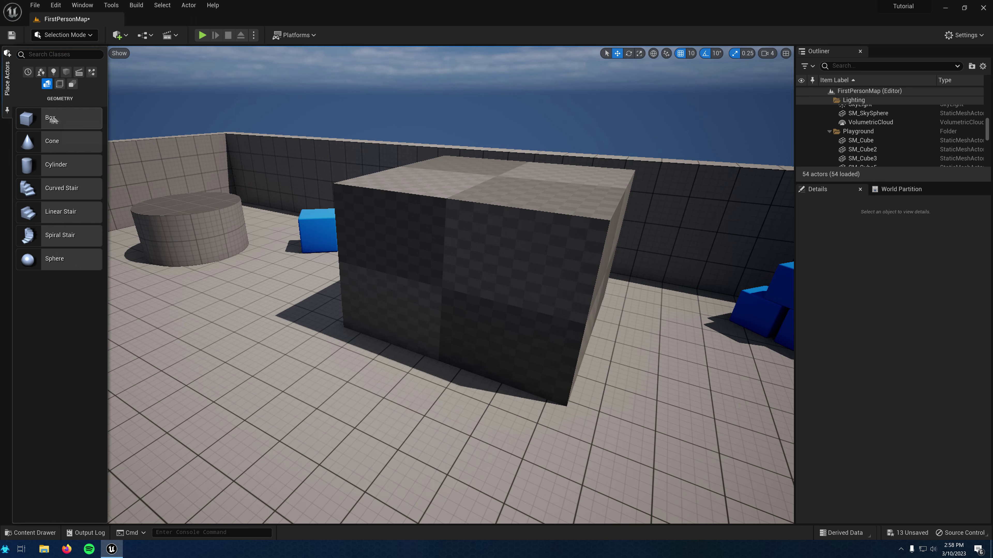
left_click_drag(351, 312, 351, 311)
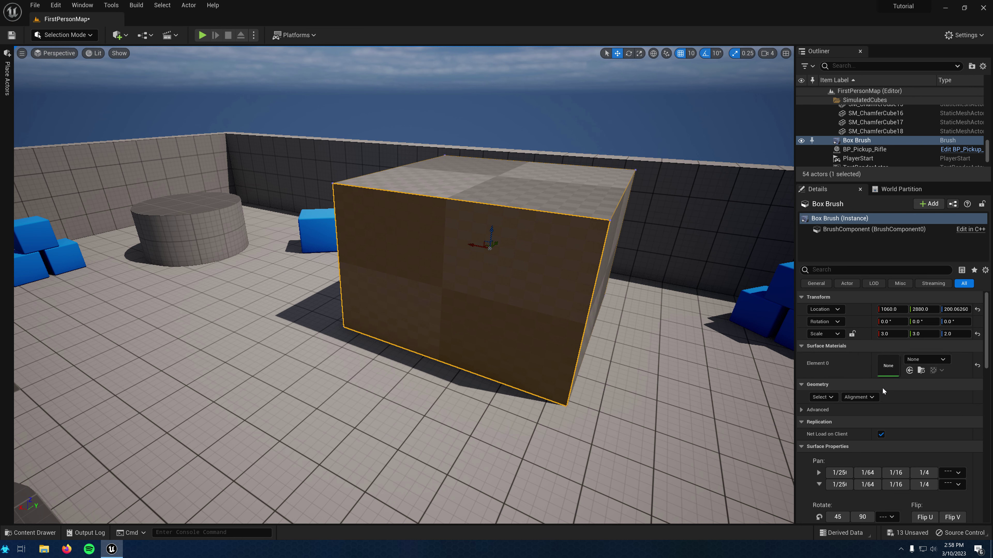
scroll(899, 396, "down", 2)
scroll(900, 398, "down", 3)
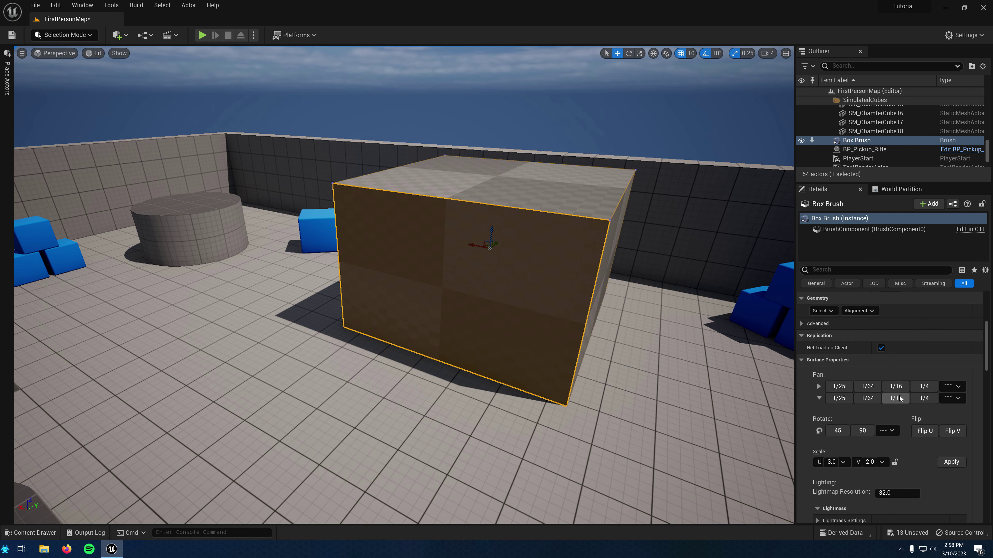
scroll(900, 398, "down", 3)
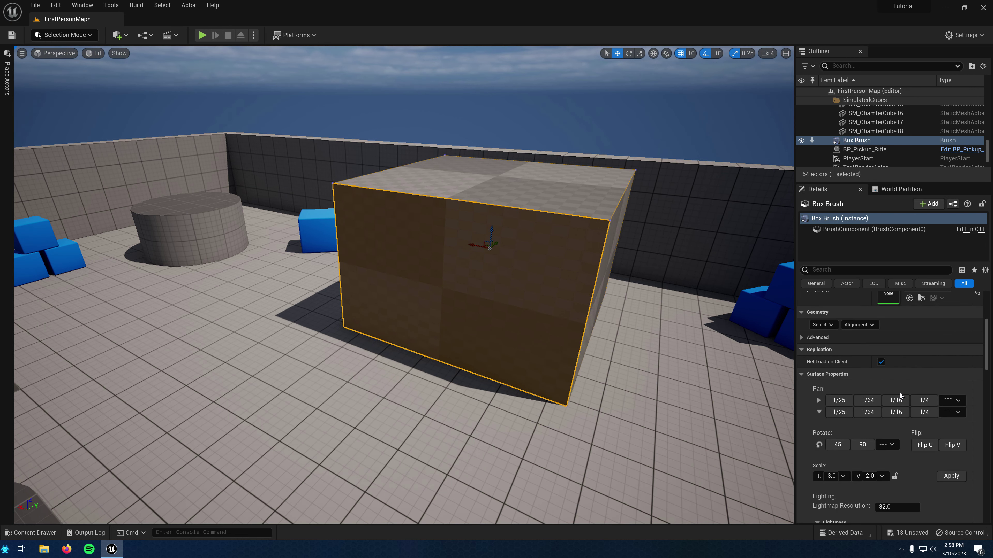
scroll(900, 393, "down", 5)
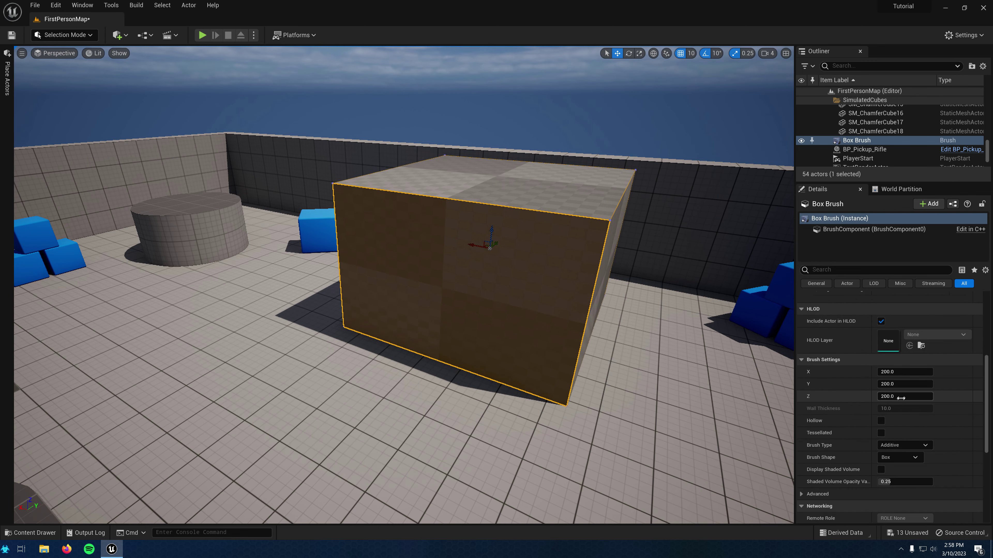
- Make the large box brush hollow and place a second Box brush against its front wall
left_click(880, 421)
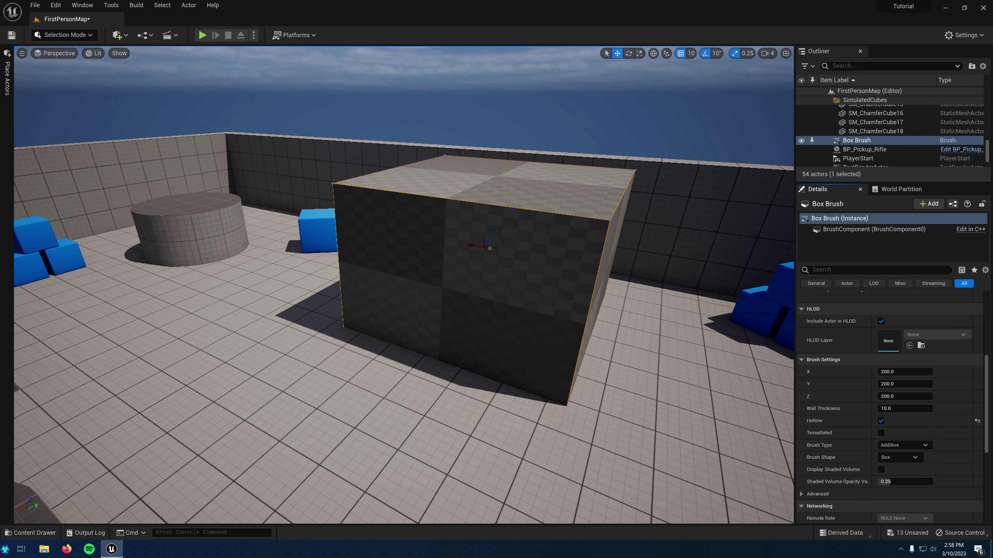
left_click(4, 76)
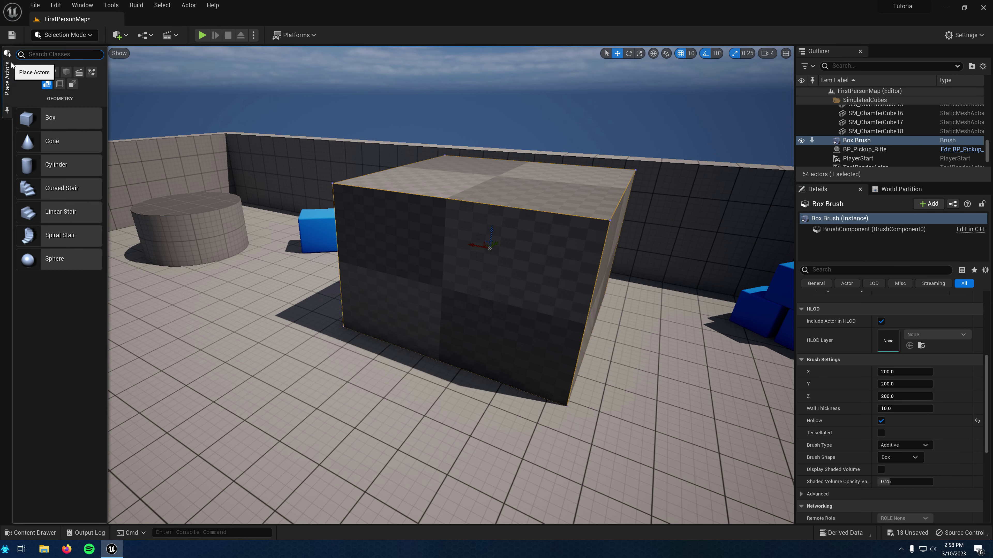
mouse_move(57, 129)
left_mouse_down()
mouse_move(332, 281)
mouse_move(423, 346)
mouse_move(424, 309)
left_mouse_up()
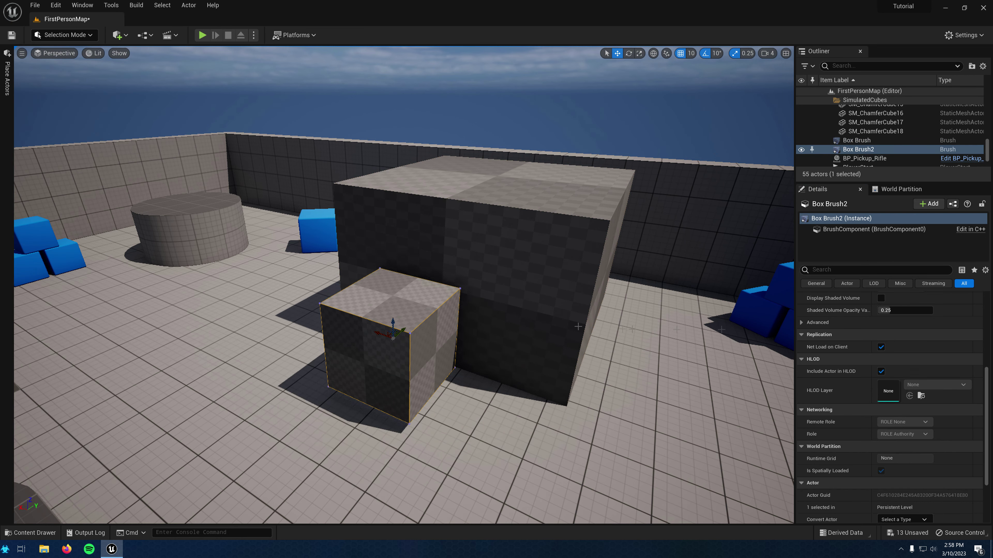
- Change the second box brush's brush type to Subtractive
scroll(861, 407, "down", 3)
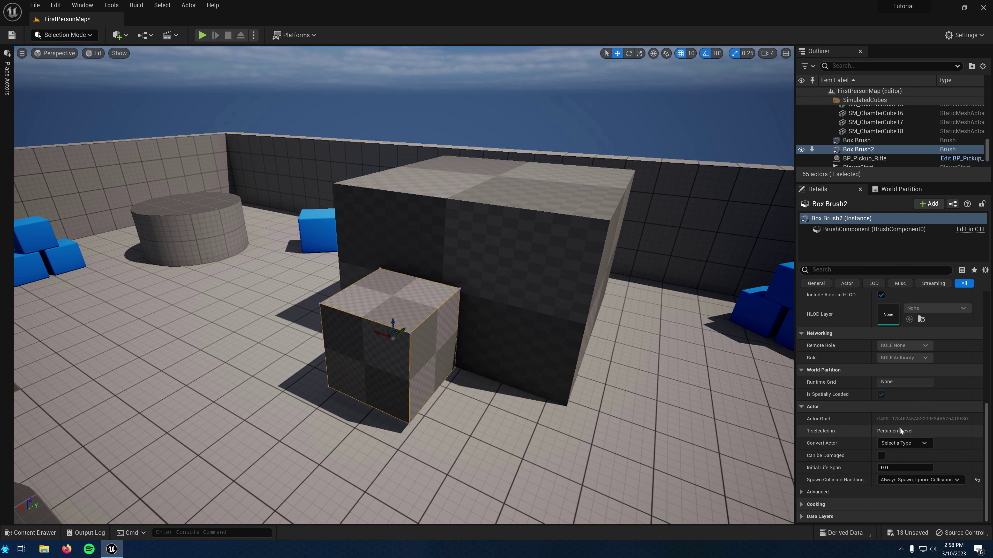
scroll(860, 403, "up", 8)
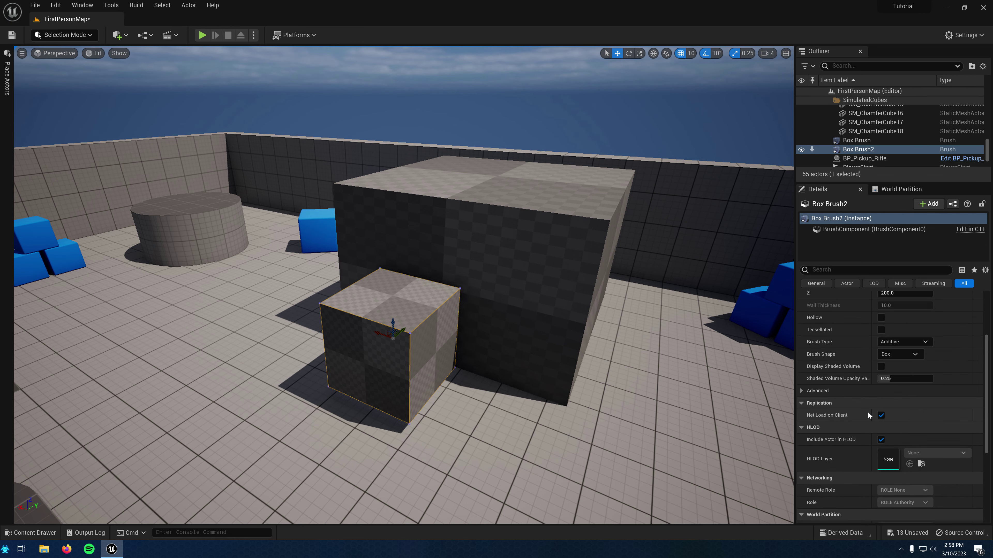
left_click(902, 400)
left_click(894, 417)
- Scale the subtractive brush to 1.75 in Z, move it into the front wall as a centred doorway, and clear the selection
key("e")
key("r")
left_click_drag(379, 334, 387, 336)
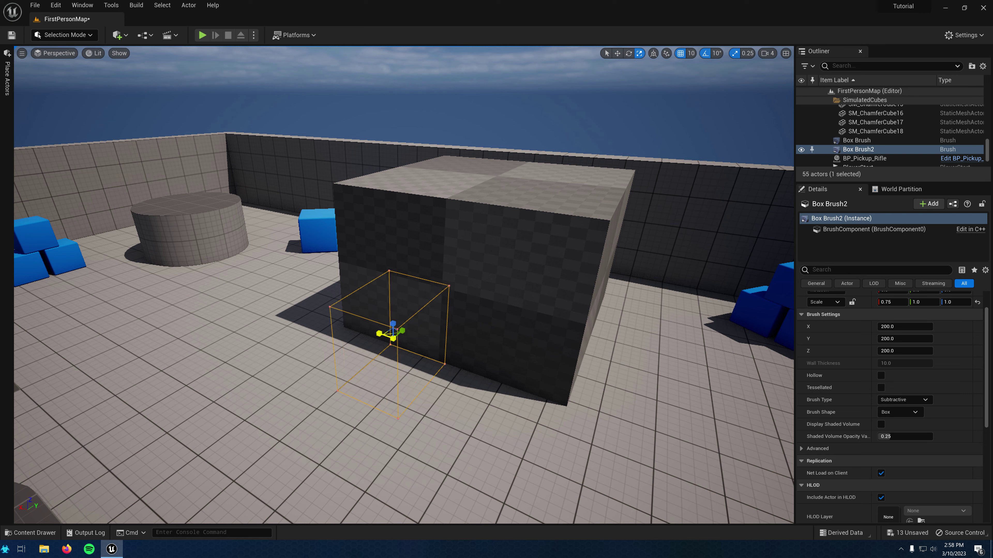
mouse_move(393, 323)
left_mouse_down()
mouse_move(392, 301)
mouse_move(374, 332)
mouse_move(395, 314)
mouse_move(396, 288)
mouse_move(425, 323)
mouse_move(408, 309)
mouse_move(437, 287)
left_mouse_up()
key("w")
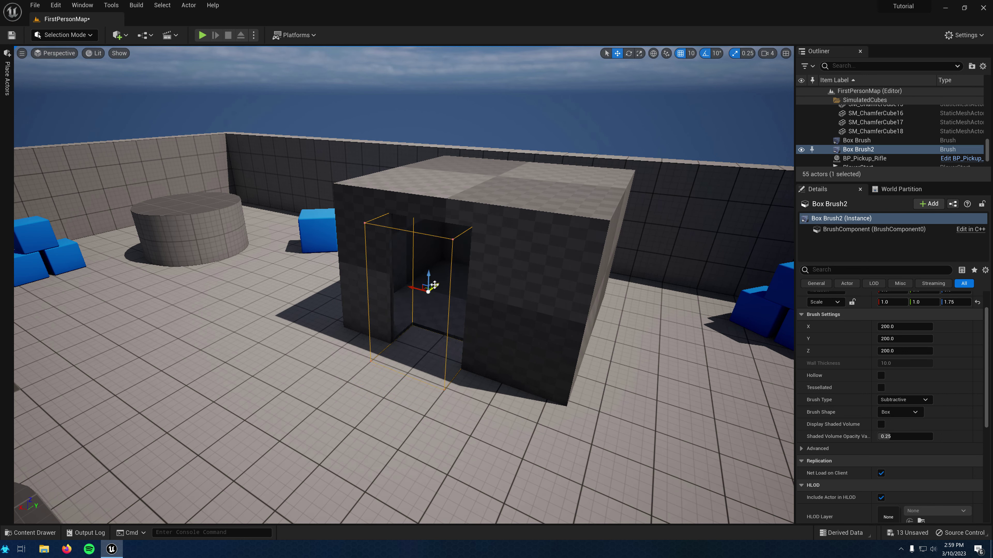
left_click_drag(415, 288, 434, 291)
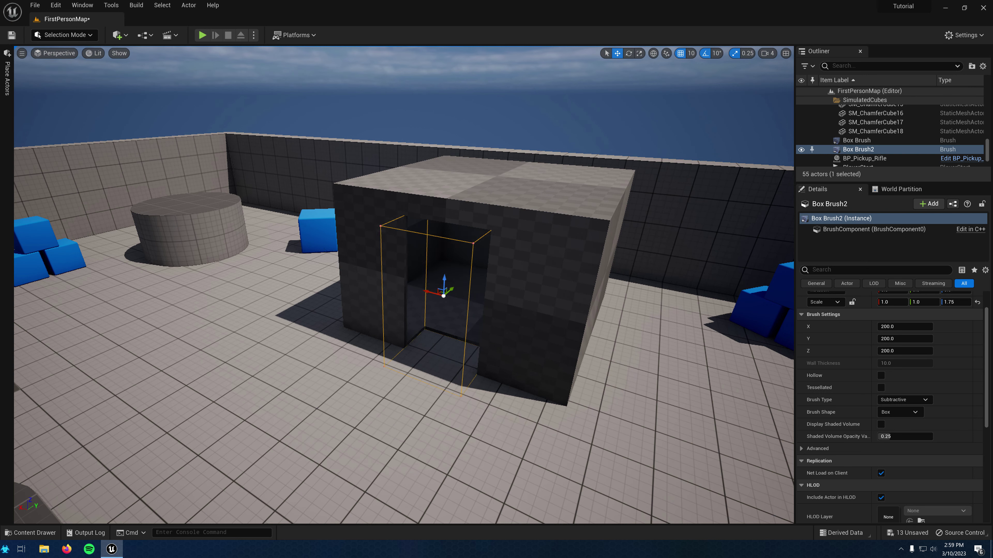
left_click(489, 422)
key("Escape")
- Switch to Brush Editing mode and collapse its tool panel into the sidebar
right_click_drag(488, 423, 449, 397)
key("w")
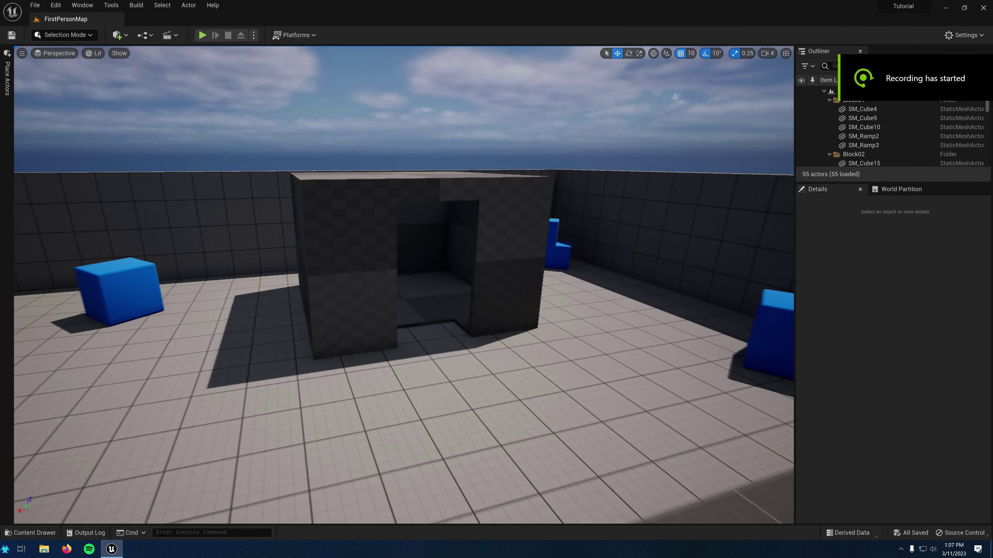
right_click_drag(450, 397, 455, 397)
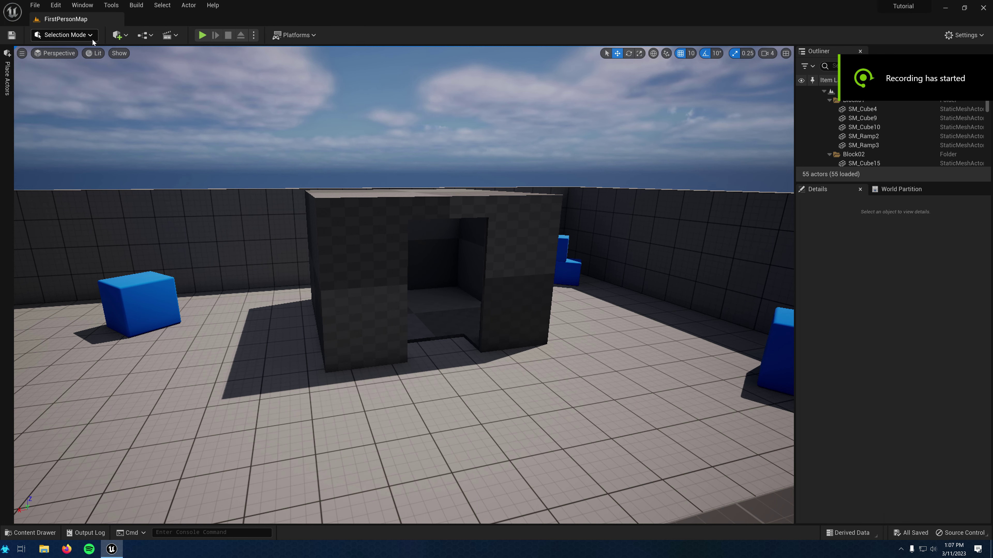
left_click(64, 35)
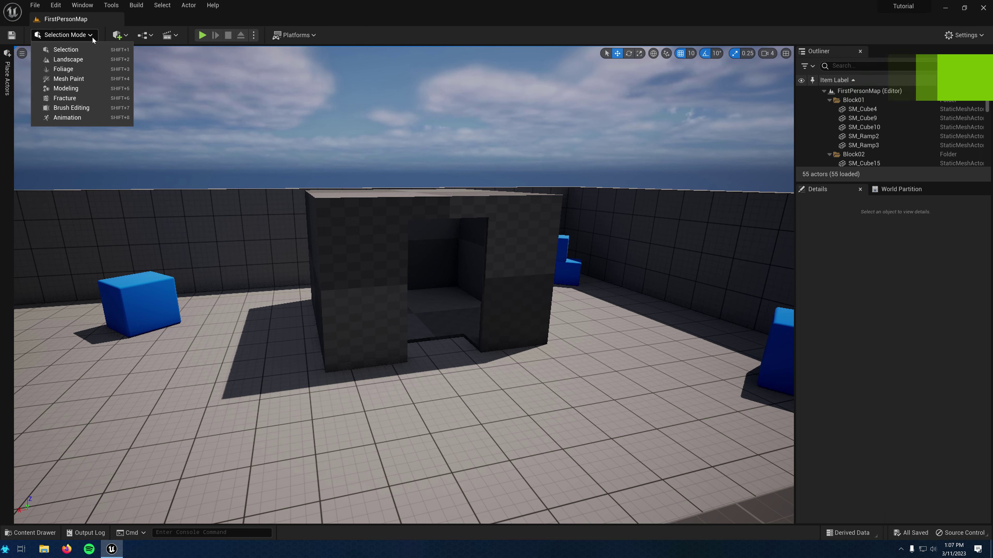
left_click(79, 109)
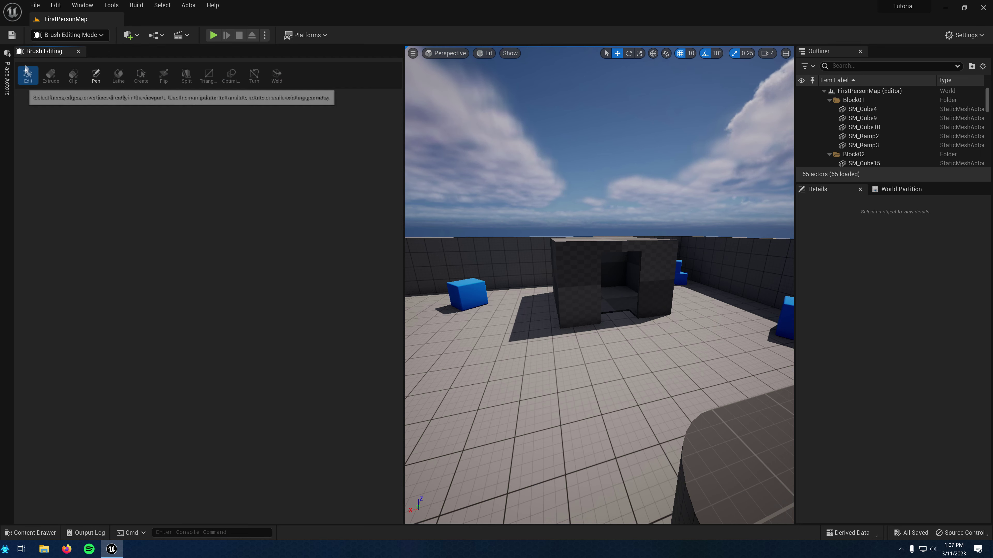
right_click(38, 52)
left_click(70, 78)
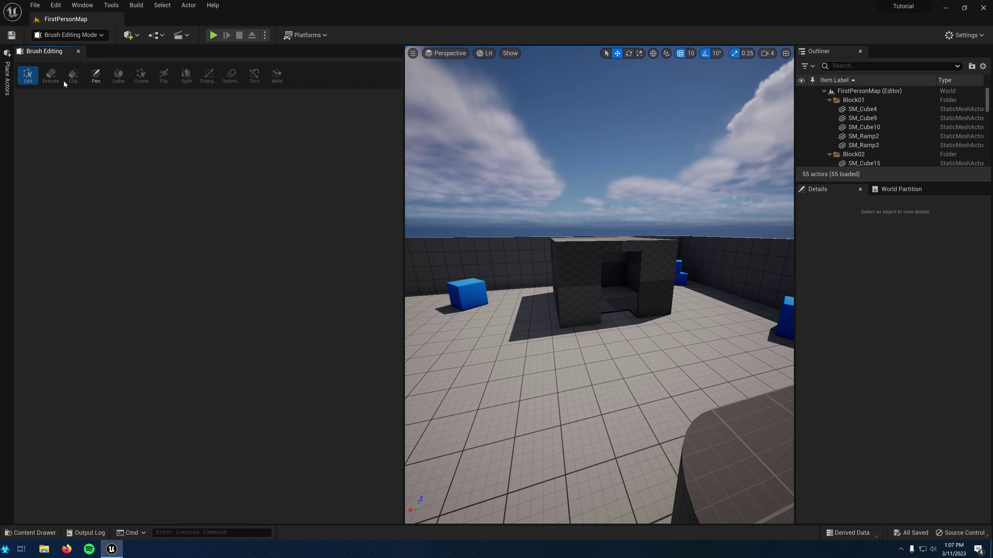
left_click(8, 147)
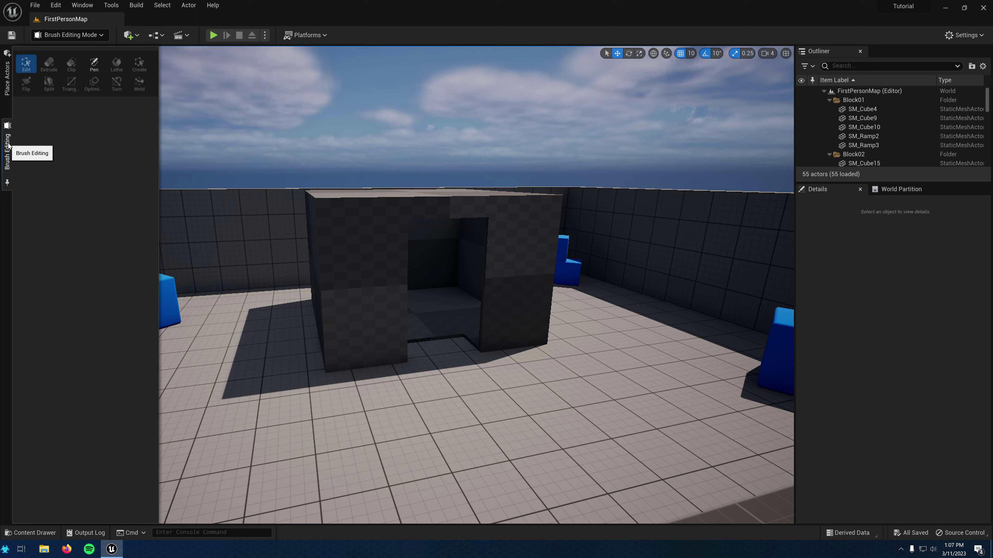
- Select the hollow box brush's side face and pull it slightly outward along X to thicken that wall
left_click(408, 255)
left_click(8, 146)
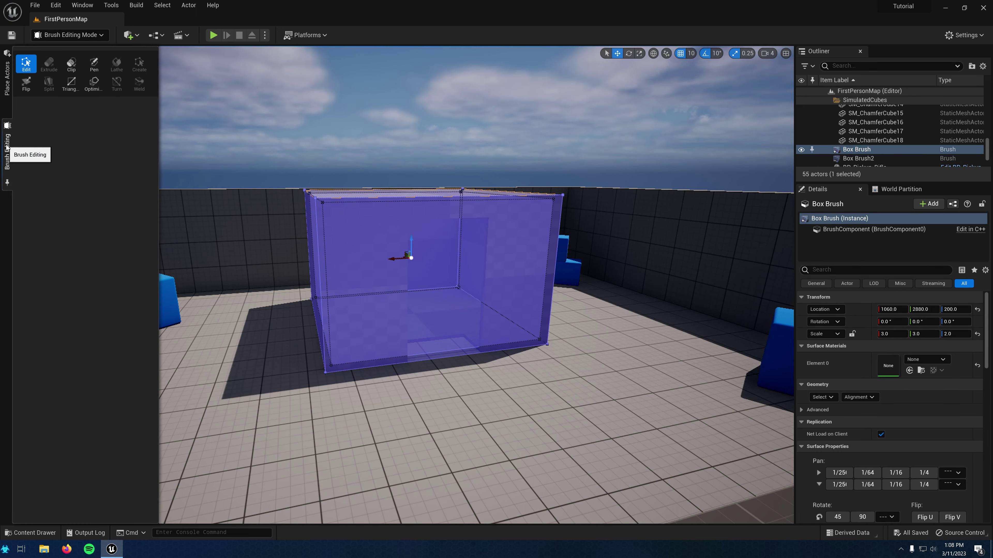
left_click(315, 274)
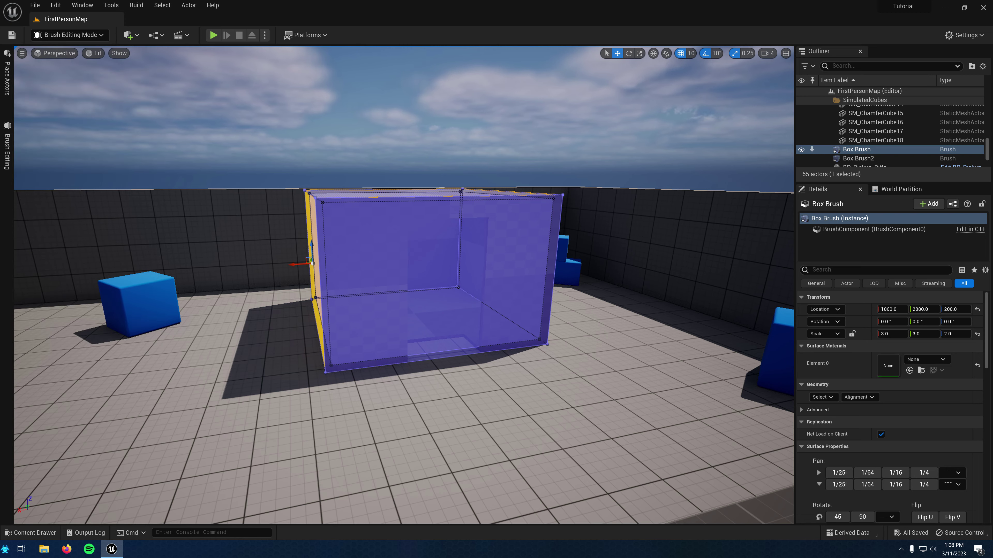
mouse_move(332, 246)
right_mouse_down()
mouse_move(294, 254)
mouse_move(317, 254)
right_mouse_up()
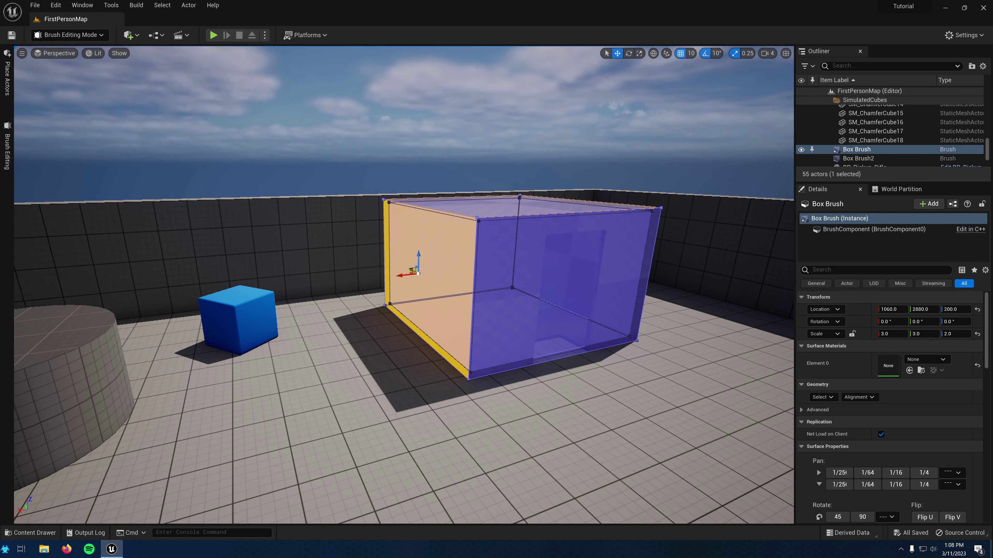
left_click_drag(417, 274, 393, 276)
right_click(393, 276)
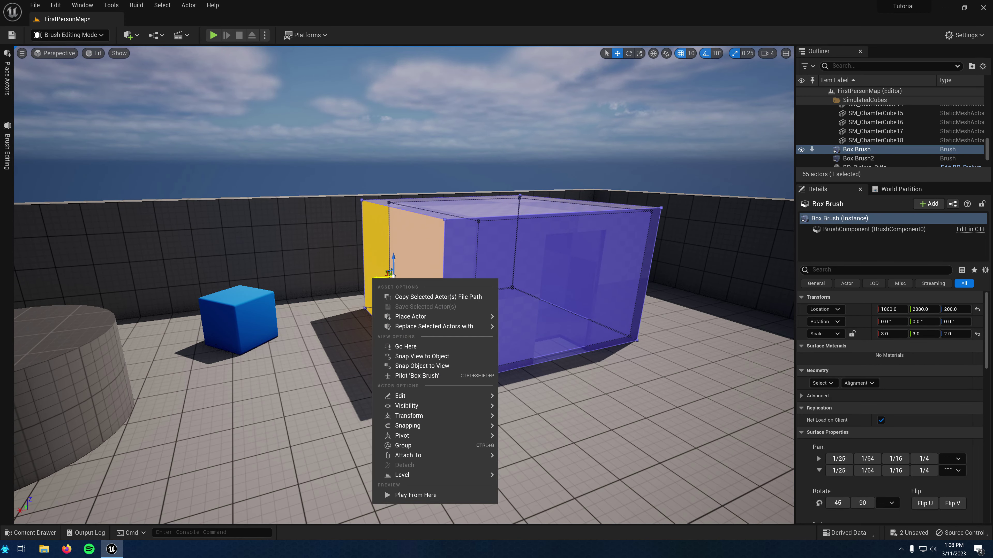
key("Escape")
key("ctrl+z")
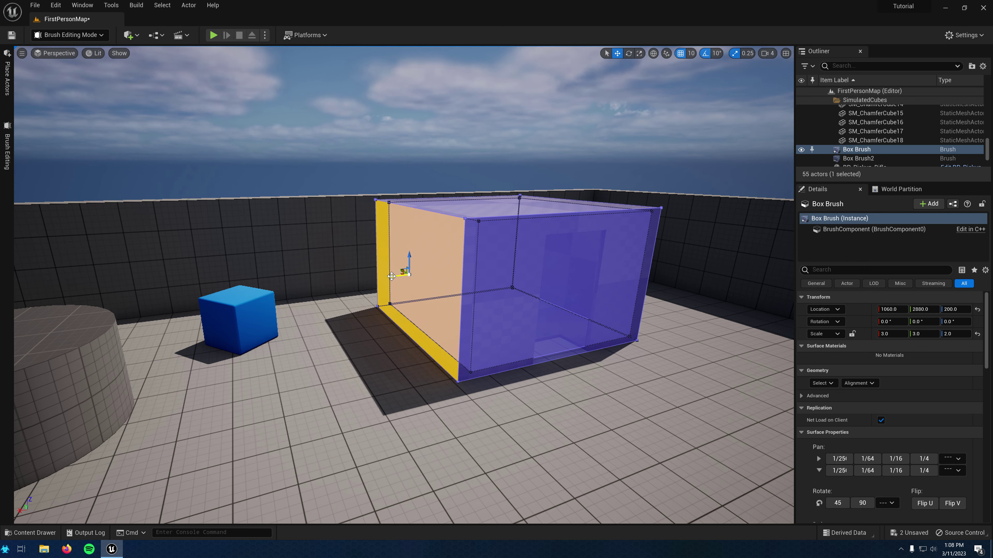
- Examine the hollow box brush's extended side wall and its inner face from the front and above
right_click_drag(397, 276, 348, 242)
key("d")
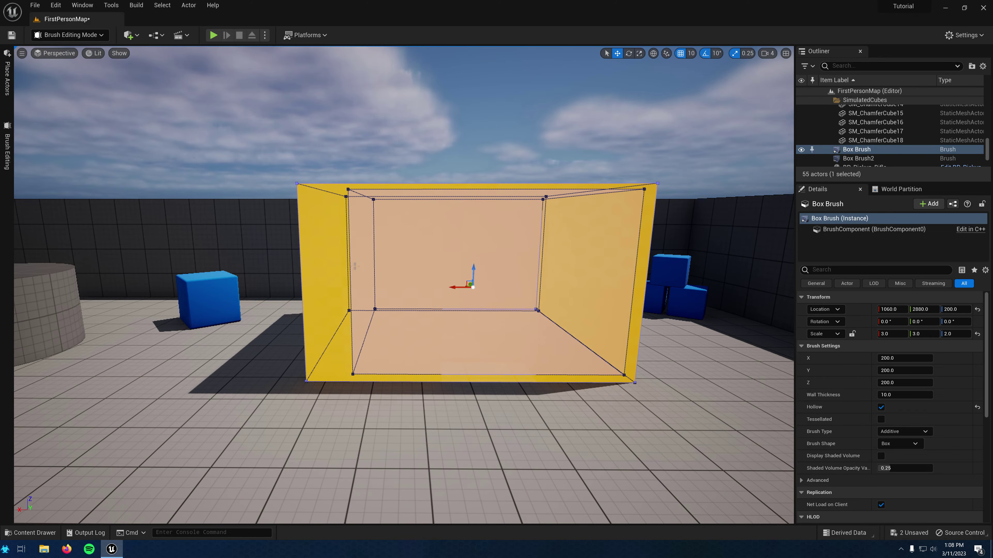
key("w")
mouse_move(355, 266)
right_mouse_down()
mouse_move(340, 266)
mouse_move(343, 279)
mouse_move(333, 264)
right_mouse_up()
key("s")
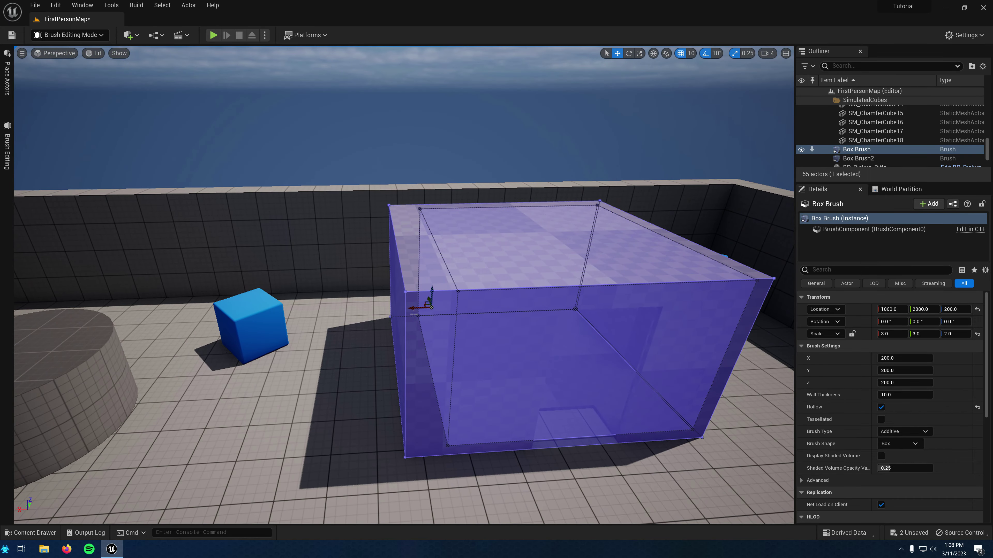
right_click_drag(412, 309, 438, 307)
left_click(247, 344)
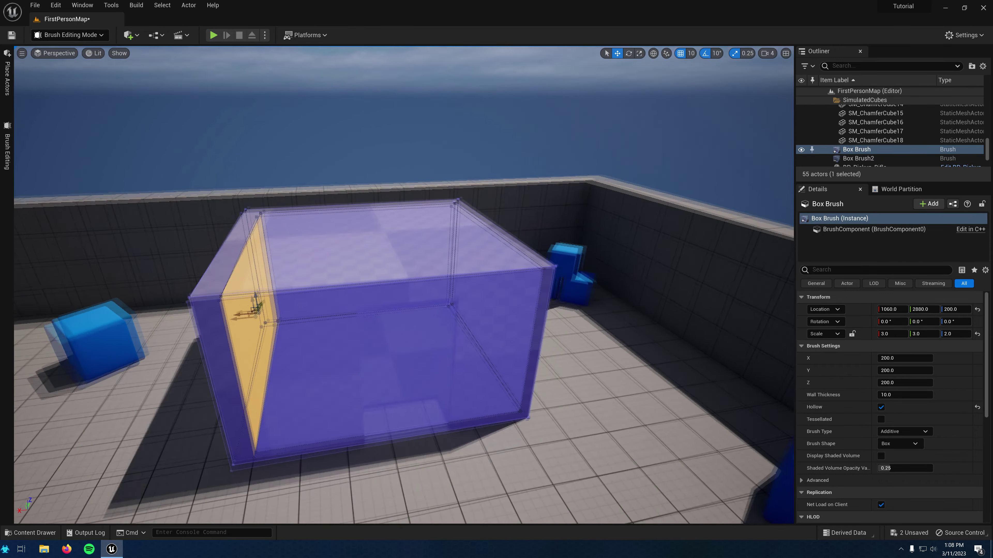
- Inspect the doorway sill by selecting its surface on the subtractive brush, and select the hollow box brush's surface again
left_click(379, 352)
key("w")
mouse_move(379, 352)
right_mouse_down()
mouse_move(379, 385)
mouse_move(389, 363)
right_mouse_up()
key("f")
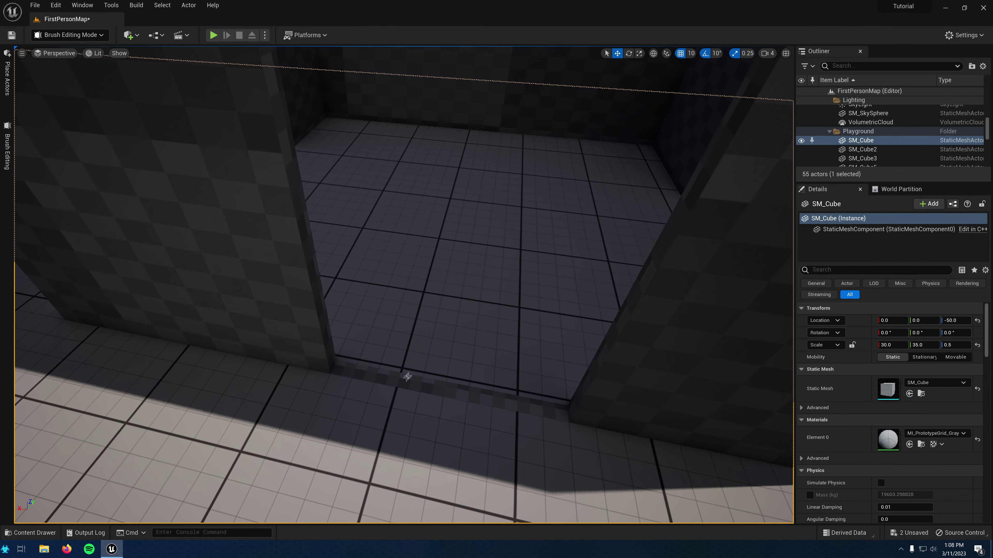
left_click(407, 377)
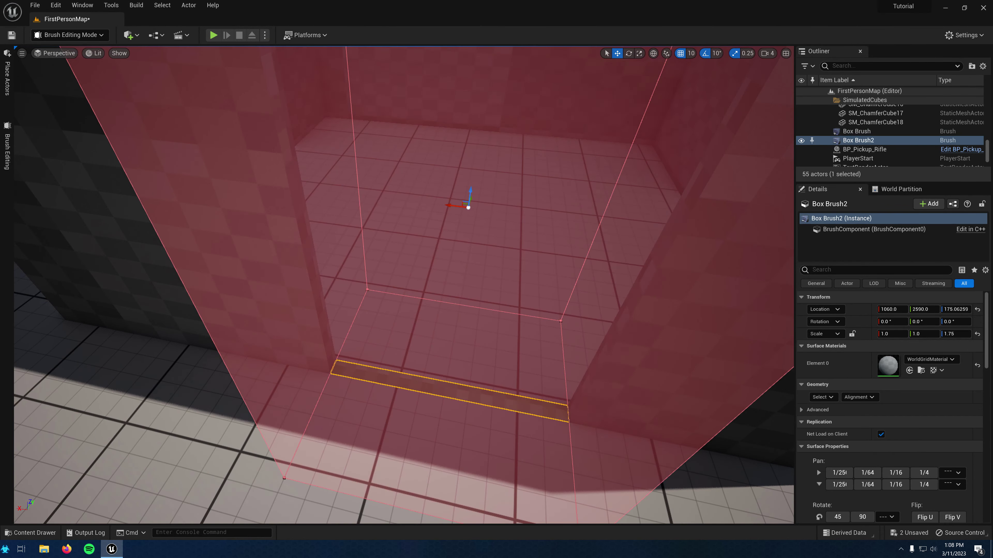
key("f")
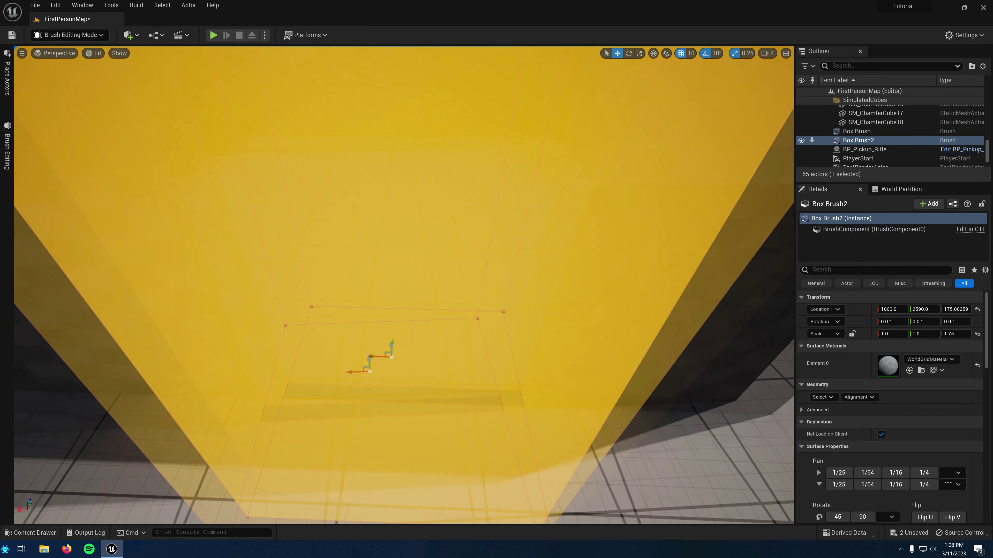
key("a")
key("Escape")
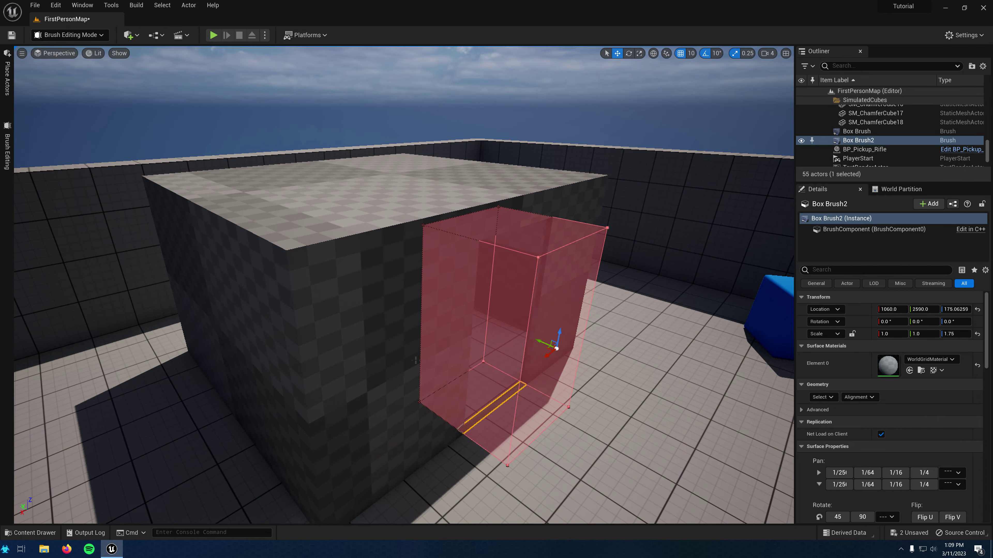
key("s")
right_click_drag(407, 336, 359, 333)
left_click(405, 335)
key("d")
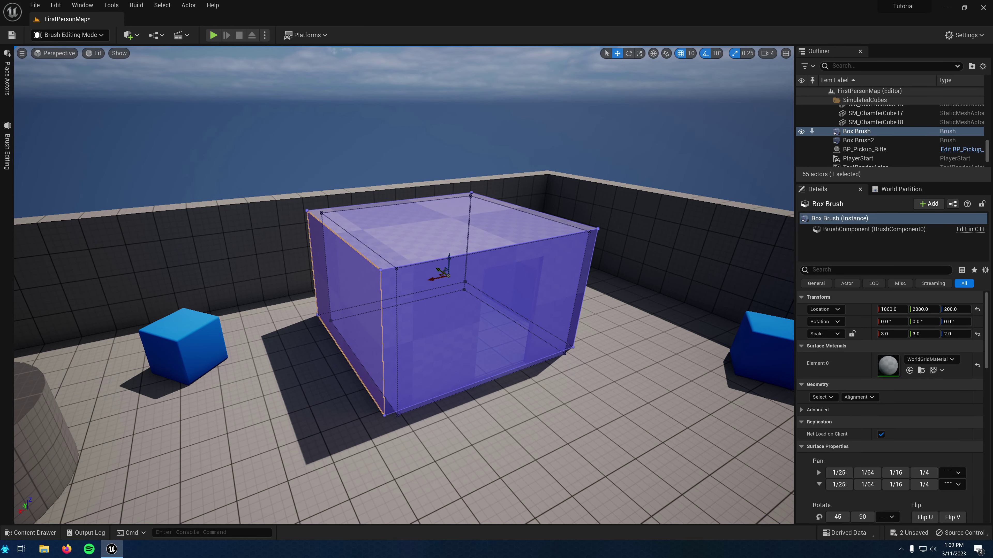
- Undo the recent brush surface selections
key("ctrl+z")
key("ctrl+z")
key("ctrl+z")
key("ctrl+z")
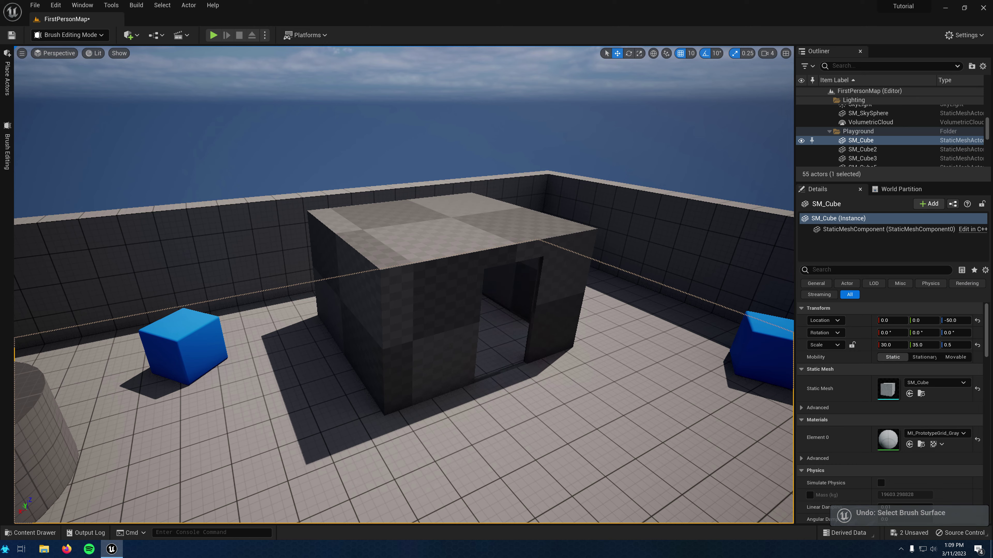
- Leave brush editing by returning to Selection mode
right_click_drag(478, 308, 464, 294)
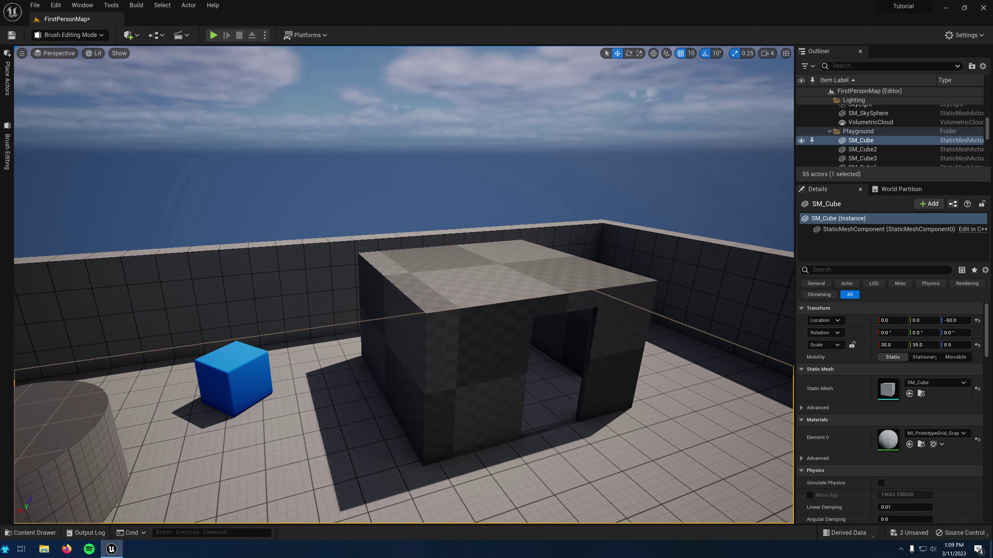
left_click(417, 231)
right_click_drag(418, 231, 390, 274)
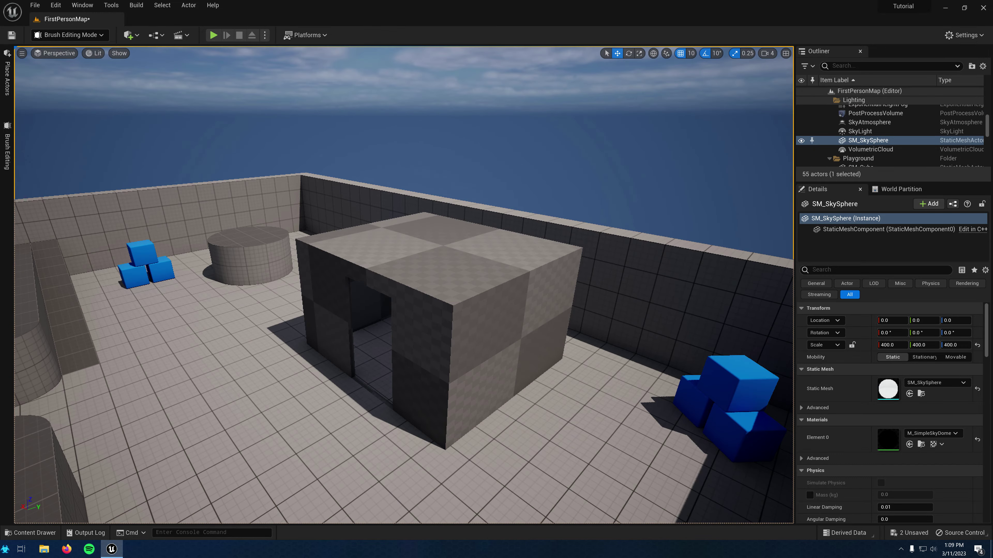
left_click(75, 35)
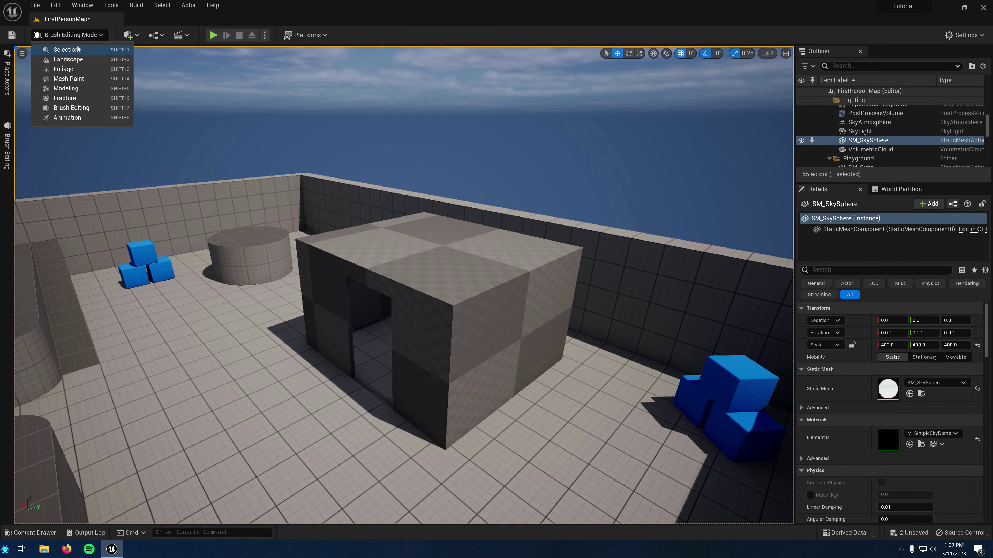
left_click(77, 51)
key("a")
right_click_drag(391, 274, 493, 274)
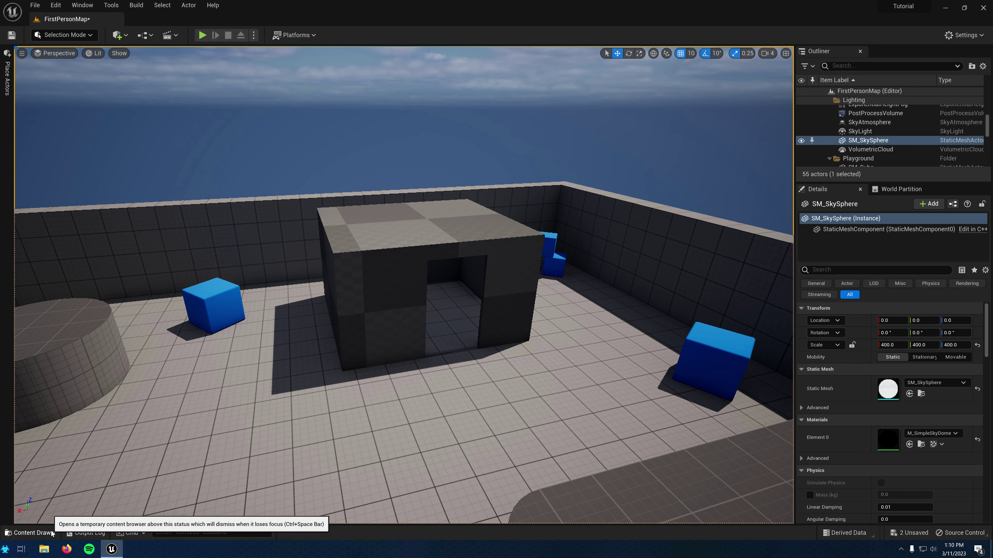
- Open StarterContent's Materials folder and pick out the M_Brick_Clay_Old material
left_click(52, 534)
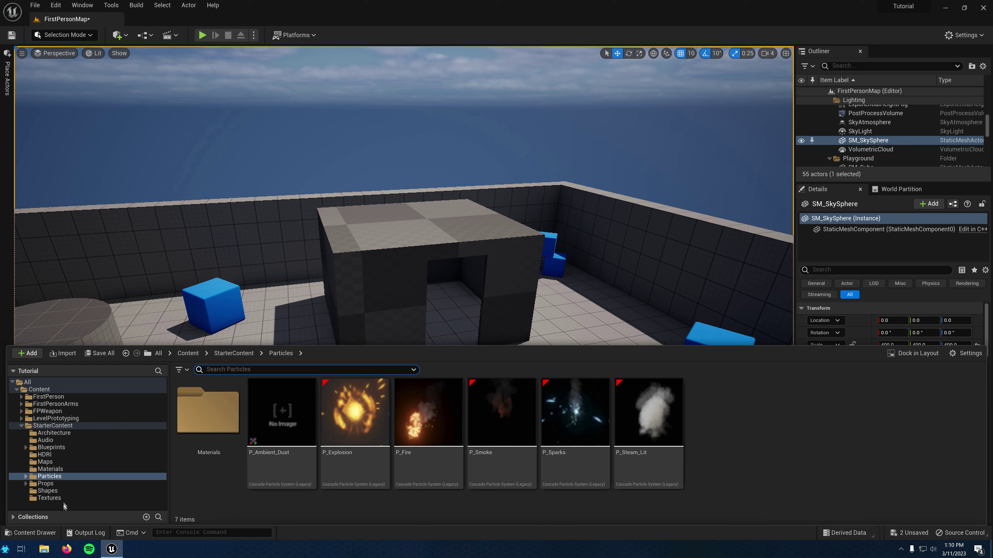
left_click(51, 470)
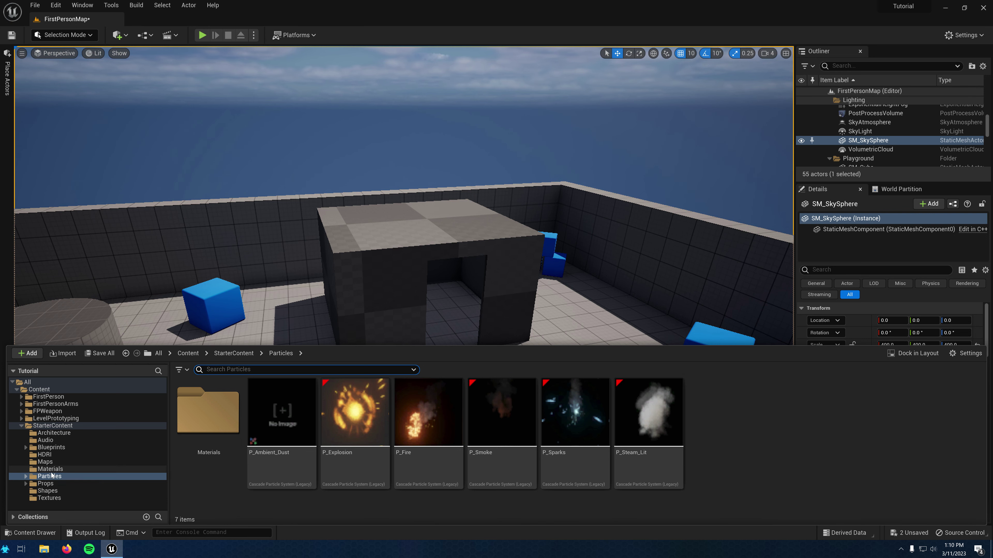
left_click(617, 434)
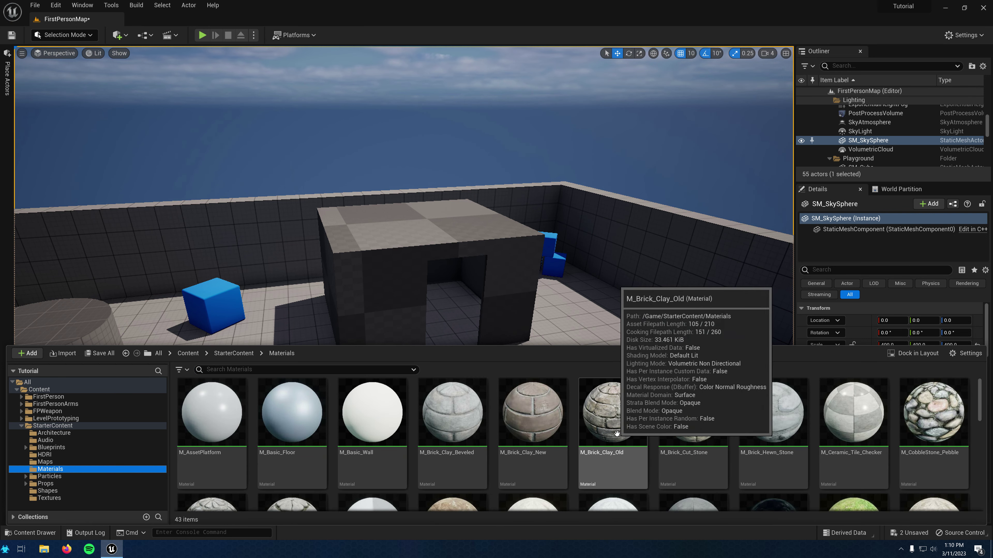
- Apply the M_Brick_Clay_Old material to the roof and outer wall faces of the box brush room
left_click_drag(616, 433, 387, 313)
right_click_drag(391, 306, 444, 370)
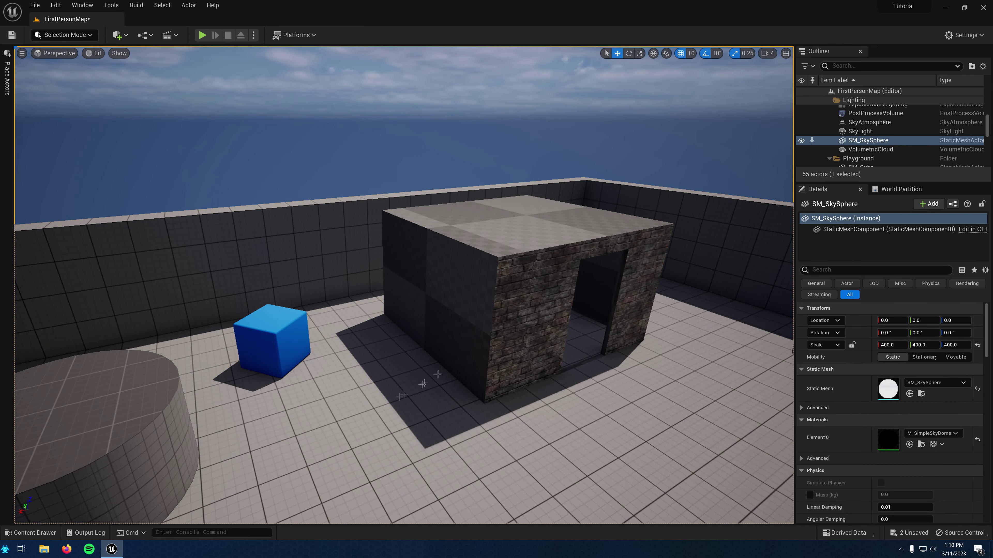
left_click(30, 532)
left_click_drag(593, 445, 539, 250)
right_click_drag(540, 250, 469, 274)
left_click(31, 533)
left_click_drag(610, 427, 450, 321)
right_click_drag(469, 274, 391, 266)
left_click(30, 532)
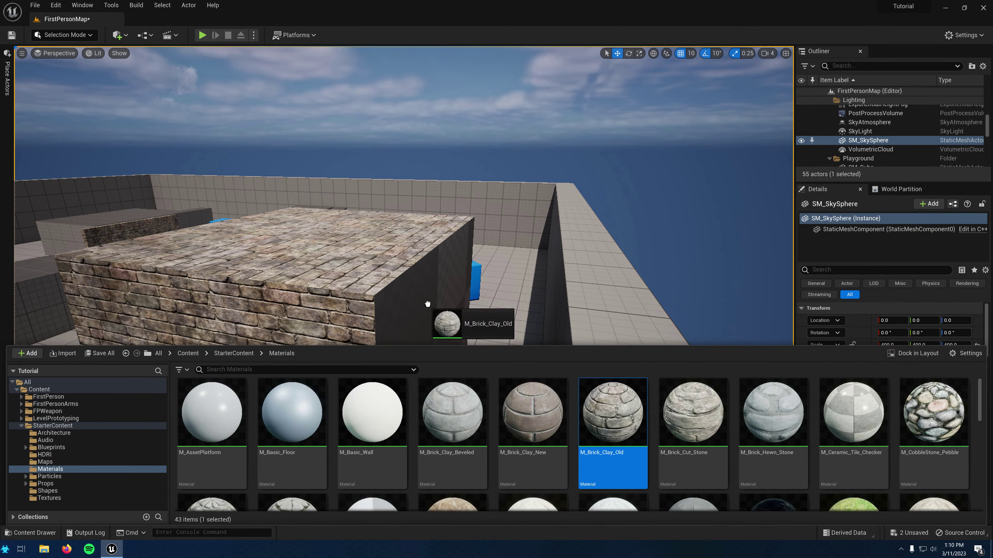
left_click_drag(427, 303, 427, 304)
right_click_drag(428, 304, 430, 273)
- Apply M_Brick_Clay_Old to the room's interior walls and ceiling
key("ctrl+space")
left_click_drag(577, 413, 125, 234)
key("ctrl+space")
left_click_drag(613, 412, 345, 223)
right_click_drag(346, 223, 395, 260)
key("ctrl+space")
left_click_drag(610, 411, 477, 227)
right_click_drag(477, 226, 547, 223)
key("ctrl+space")
left_click_drag(610, 409, 496, 290)
right_click_drag(495, 290, 563, 219)
key("ctrl+space")
left_click_drag(612, 413, 430, 219)
right_click_drag(430, 219, 402, 256)
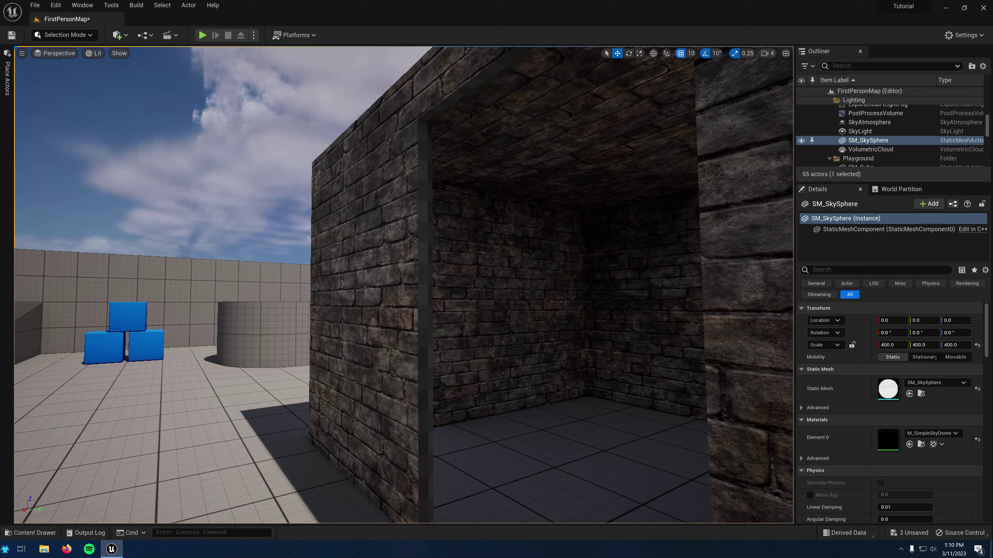
- Apply M_Brick_Clay_Old to the side and lintel faces of the room's doorway
key("ctrl+space")
left_click_drag(425, 226, 425, 227)
right_click_drag(426, 227, 451, 241)
key("ctrl+space")
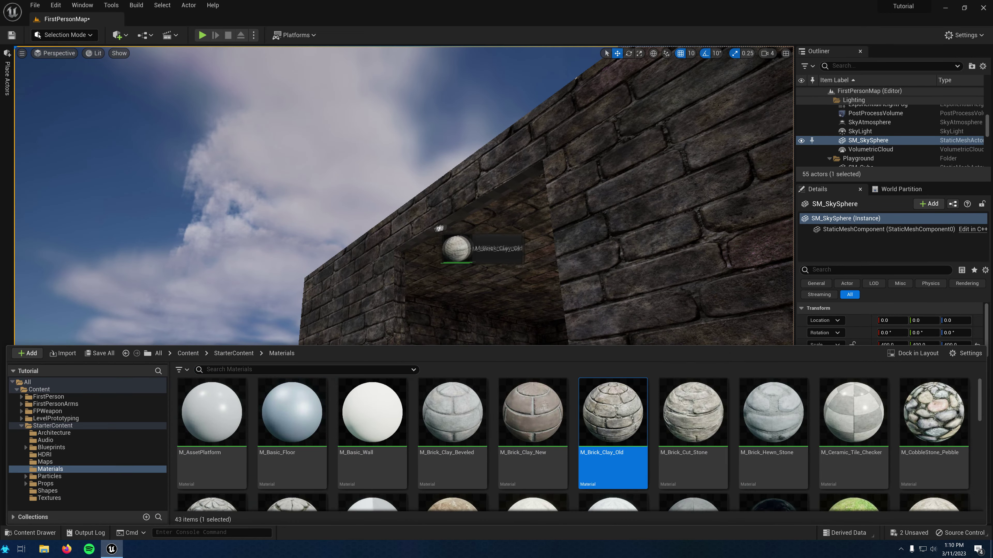
left_click_drag(450, 223, 450, 223)
right_click_drag(450, 222, 481, 237)
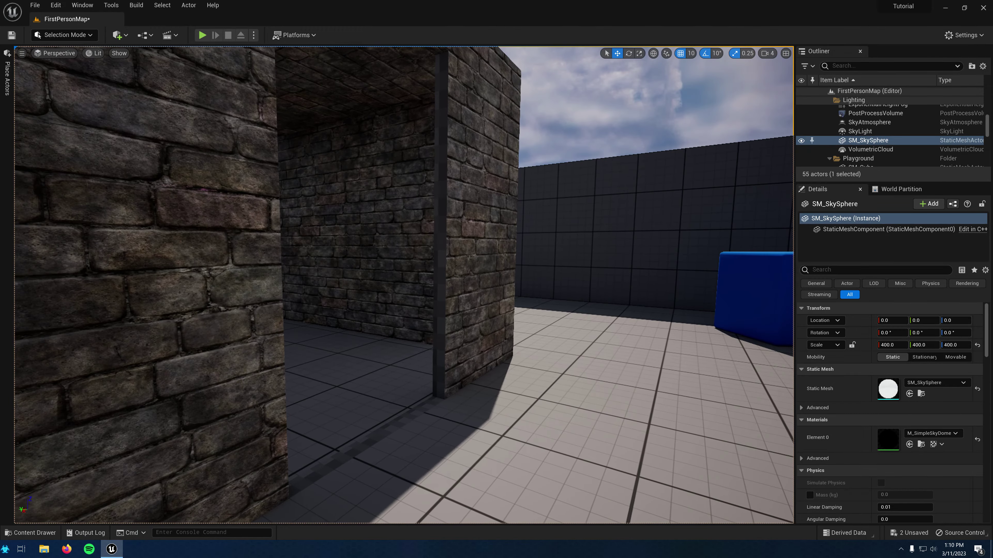
key("ctrl+space")
left_click_drag(446, 223, 446, 224)
right_click_drag(446, 224, 467, 266)
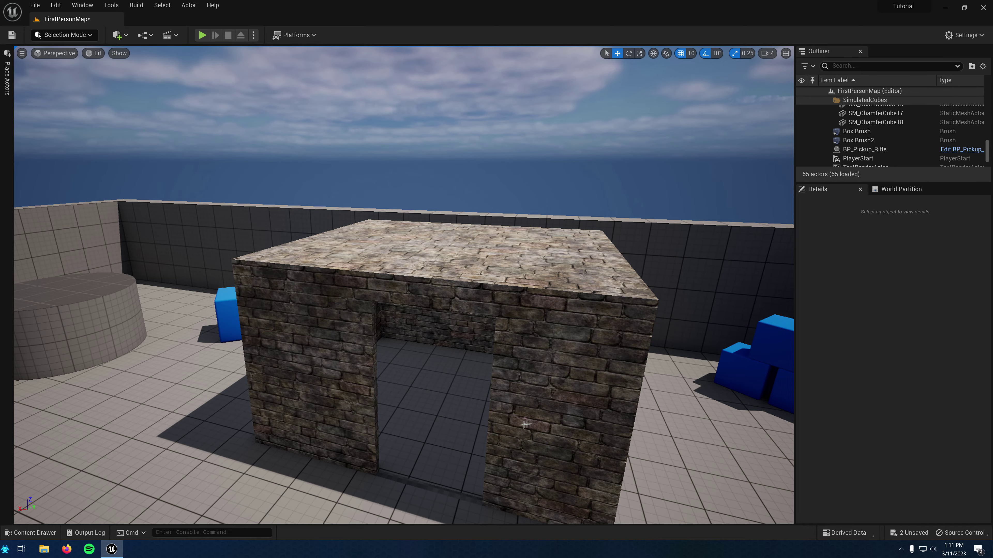
right_click_drag(441, 458, 400, 456)
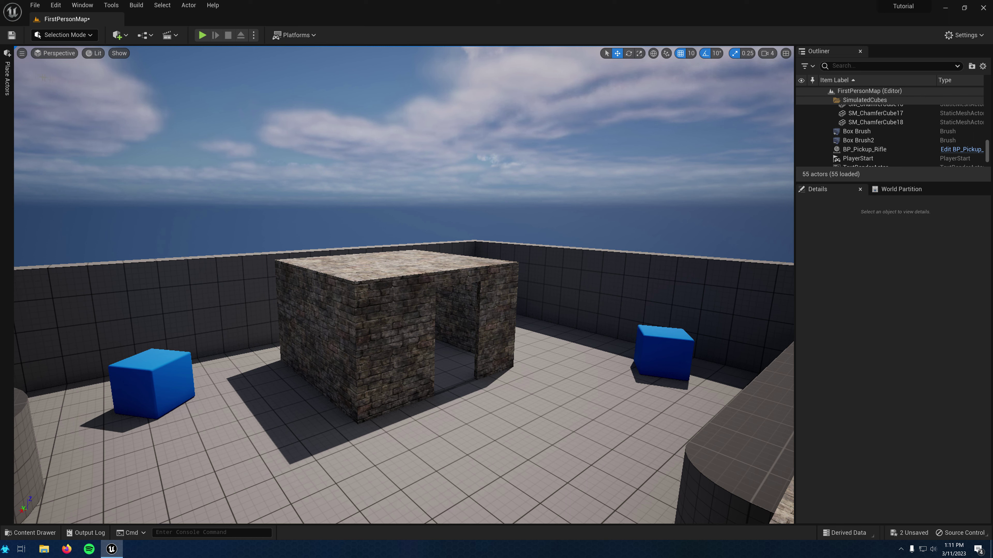
- Place a Point Light inside the brick room and move it up near the ceiling, at location 870, 3030, 310
left_click(8, 72)
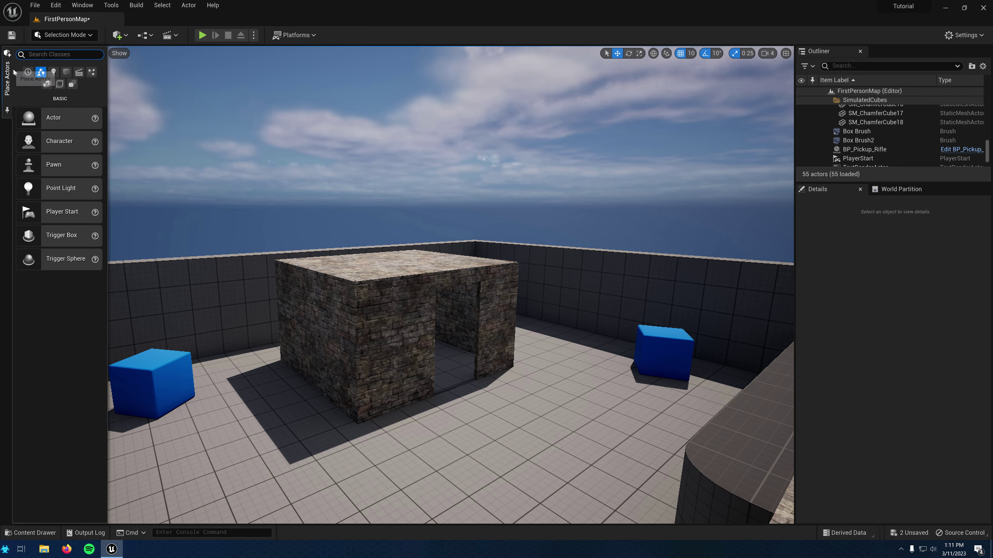
left_click(56, 72)
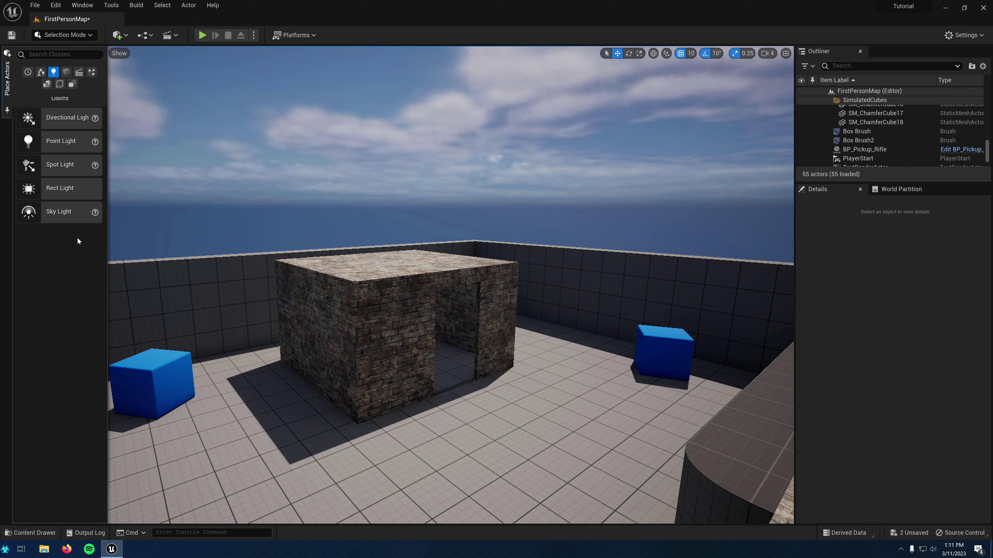
left_click_drag(55, 142, 447, 334)
key("f")
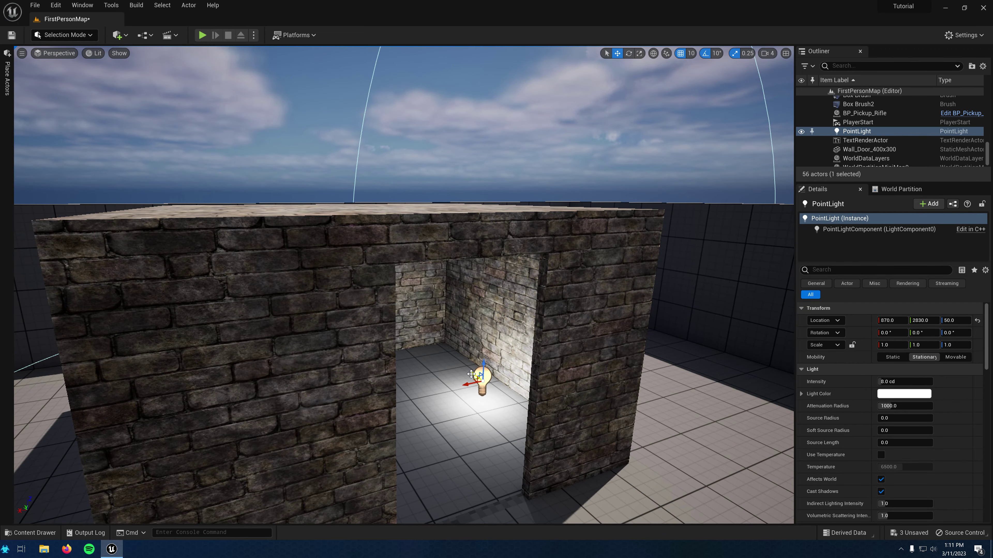
left_click_drag(472, 374, 449, 217)
key("f")
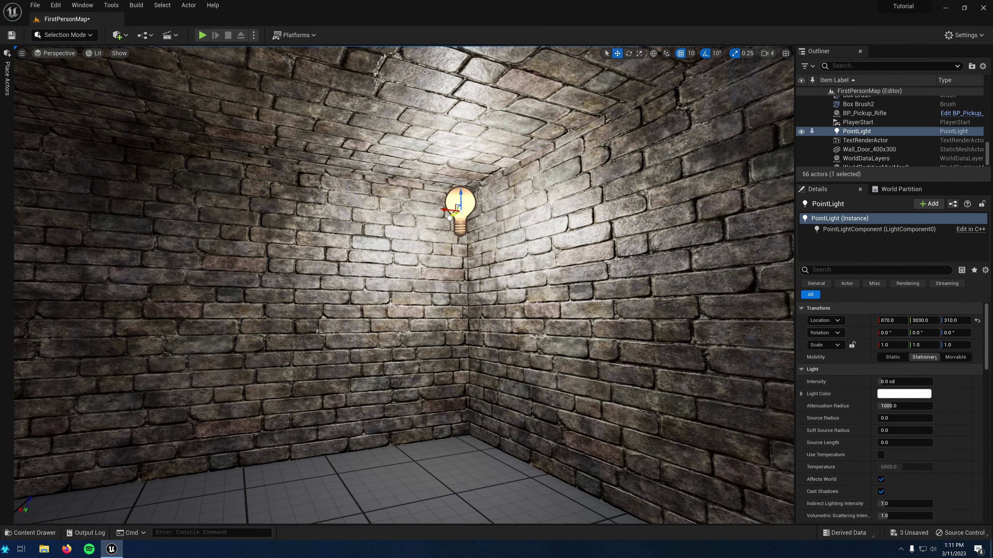
- Try a pink light color on the point light, discard it, and set the light's intensity to 8 cd
left_click(891, 395)
mouse_move(762, 377)
left_mouse_down()
mouse_move(754, 395)
mouse_move(768, 380)
left_mouse_up()
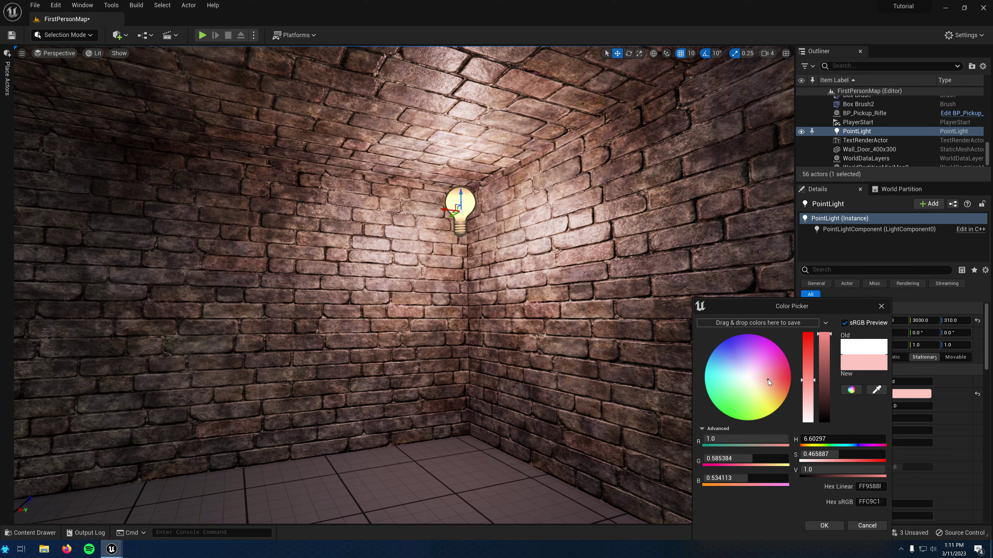
left_click(862, 526)
left_click(895, 381)
mouse_move(895, 381)
left_mouse_down()
mouse_move(867, 382)
mouse_move(906, 381)
mouse_move(887, 382)
left_mouse_up()
type("8")
key("Return")
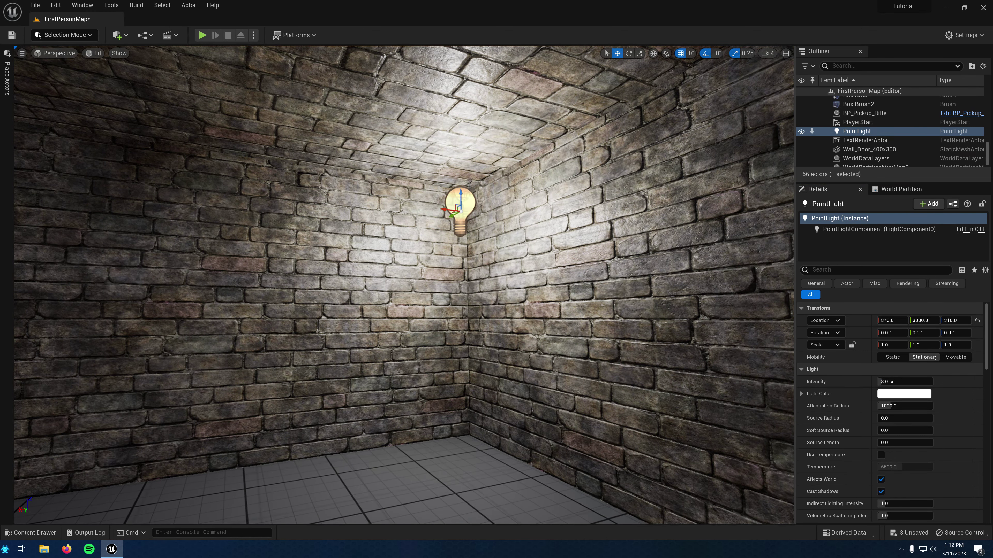
- Select the DirectionalLight from the level's Lighting folder and focus the view on it
scroll(718, 428, "down", 15)
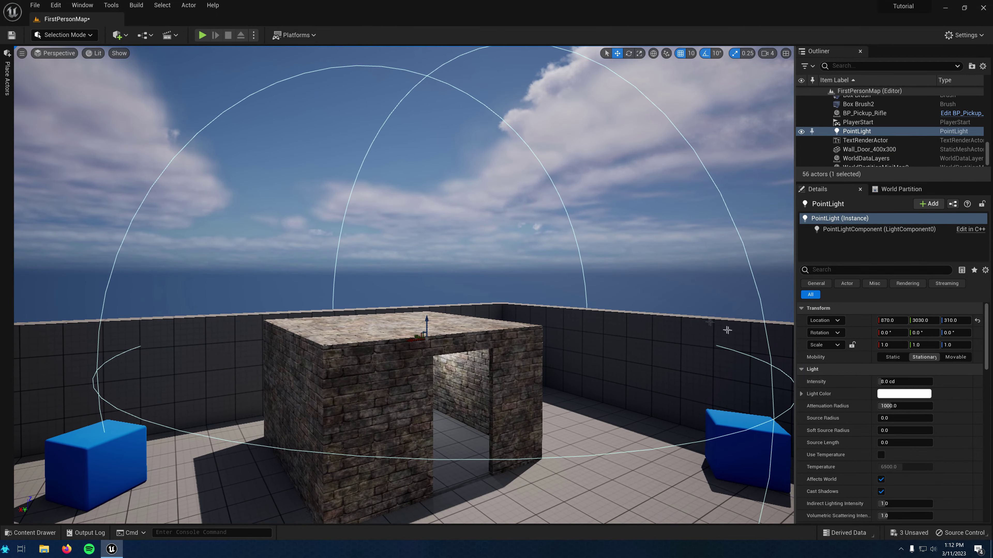
right_click_drag(605, 284, 521, 323)
key("Escape")
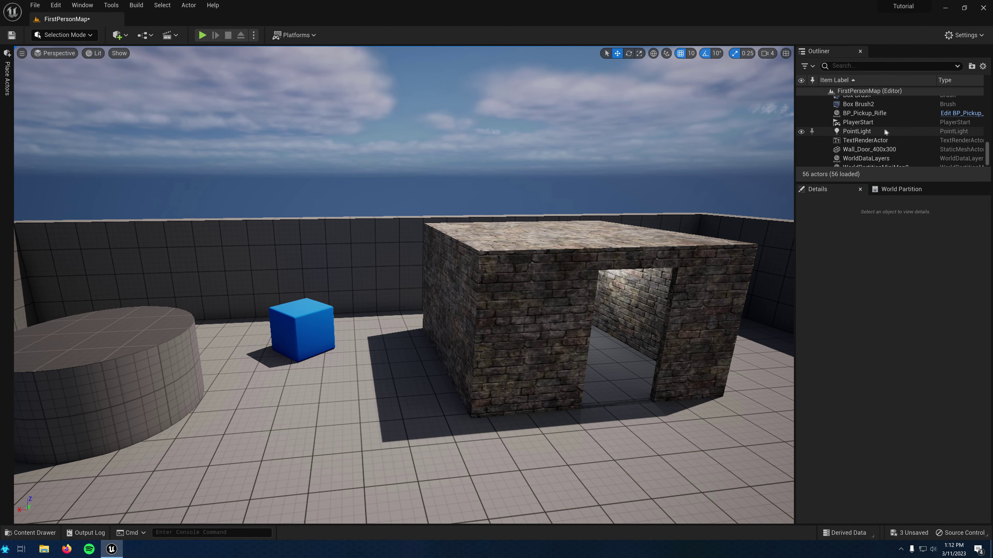
scroll(898, 125, "down", 1)
scroll(889, 132, "up", 10)
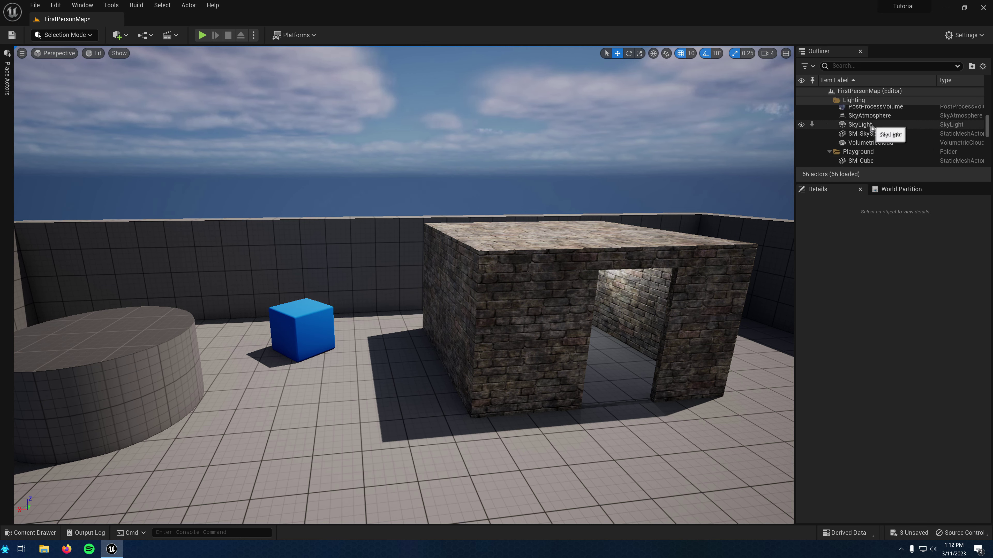
scroll(867, 128, "up", 1)
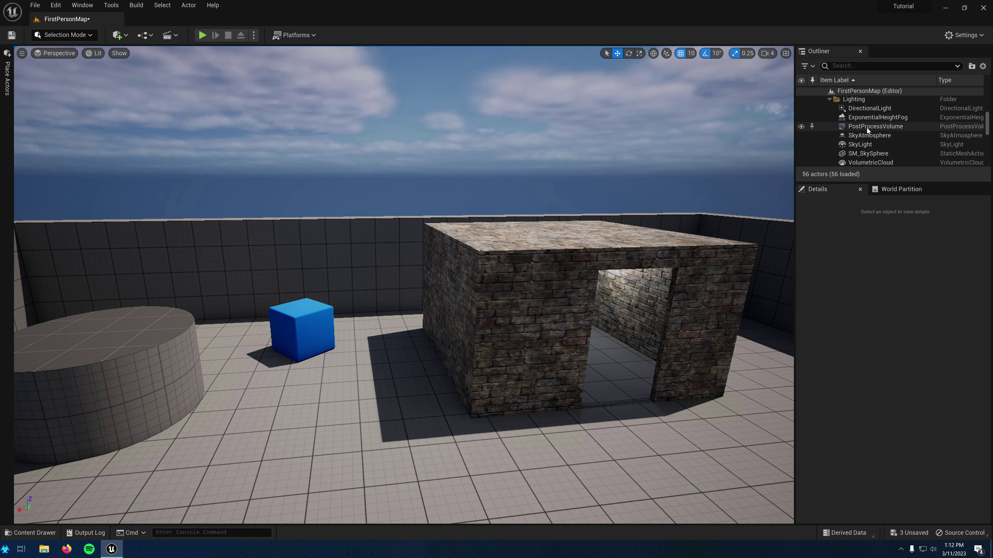
left_click(869, 109)
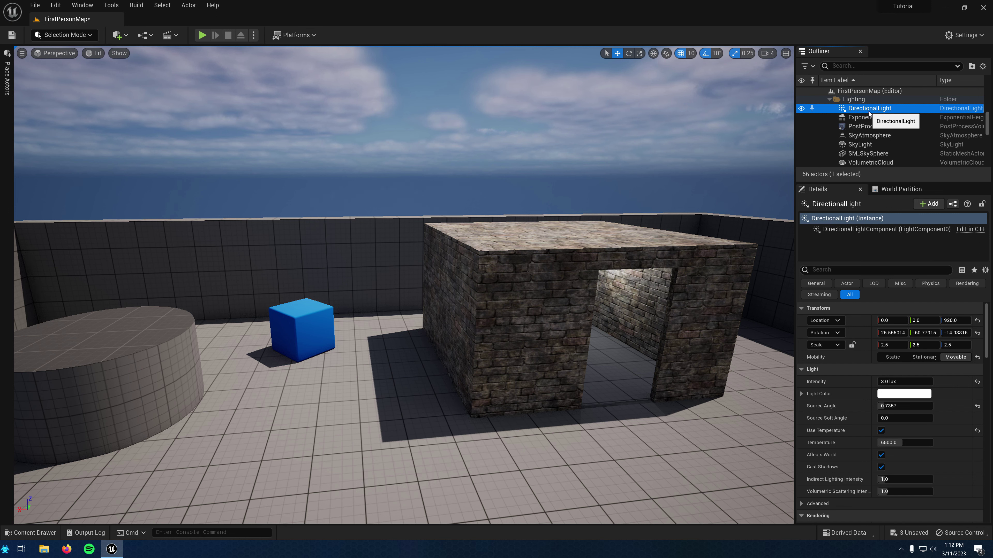
double_click(868, 109)
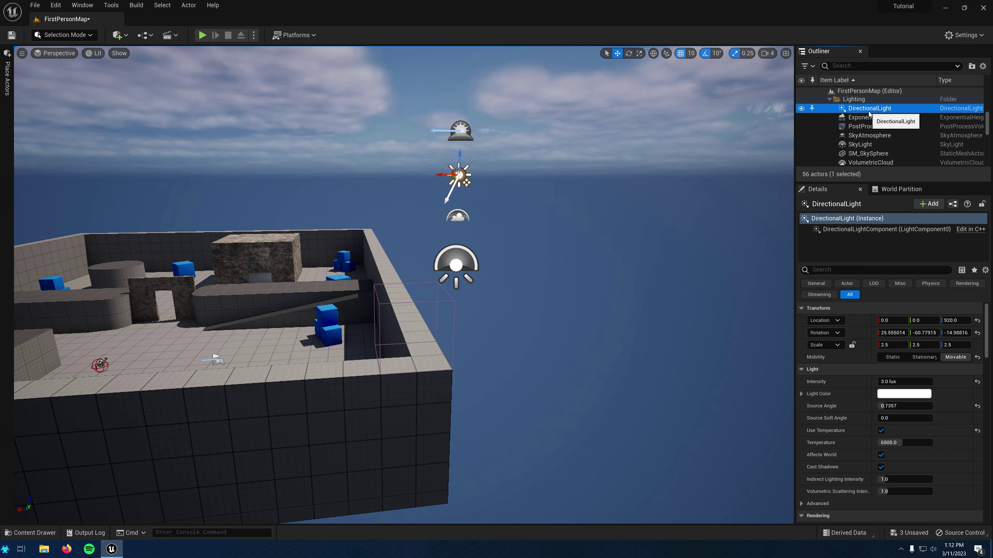
- Try lowering the directional light's intensity to 0 lux
left_click(922, 380)
left_click_drag(922, 380, 875, 380)
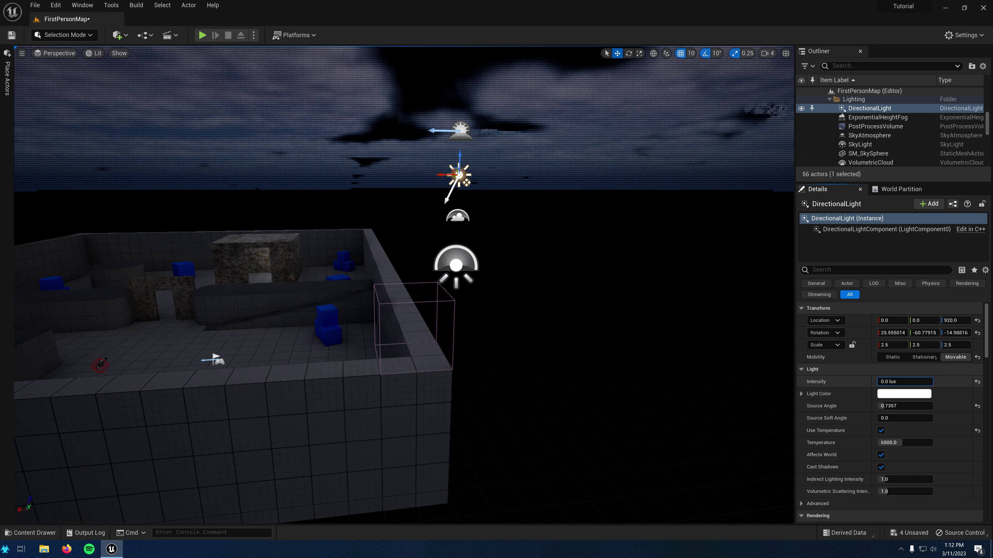
left_click_drag(876, 380, 875, 380)
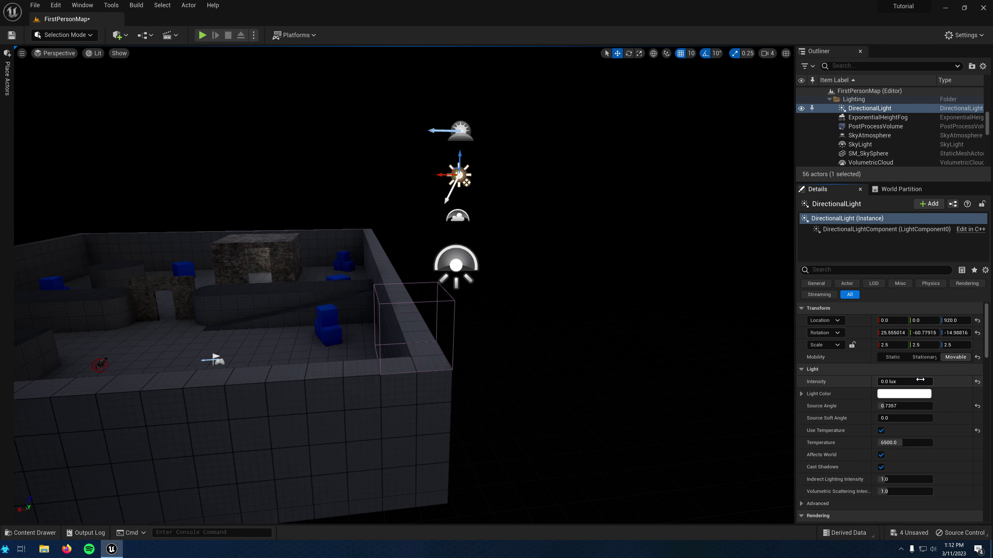
- Set the directional light's intensity to 0.5 lux
left_click(920, 381)
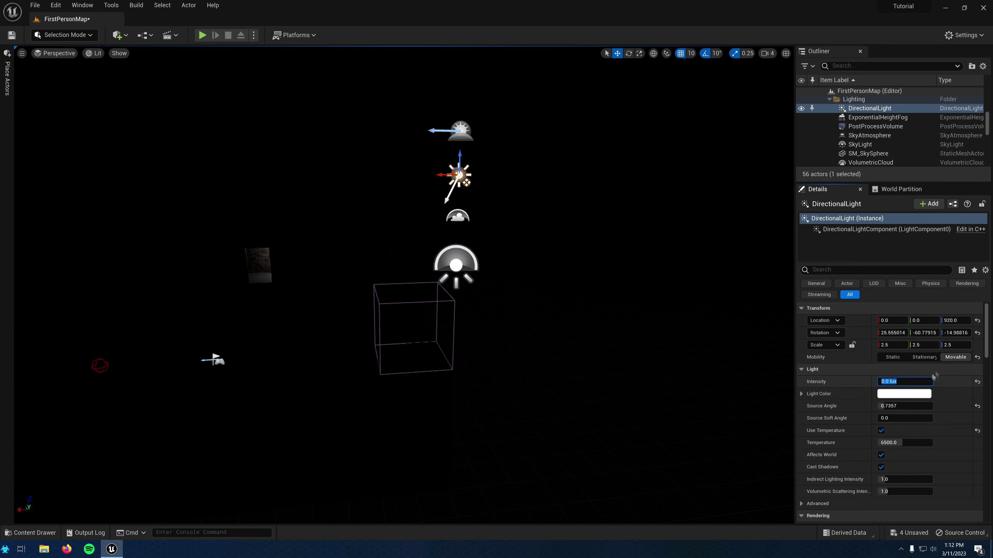
type(".0")
key("BackSpace")
key("BackSpace")
key("BackSpace")
type("0.5")
key("Return")
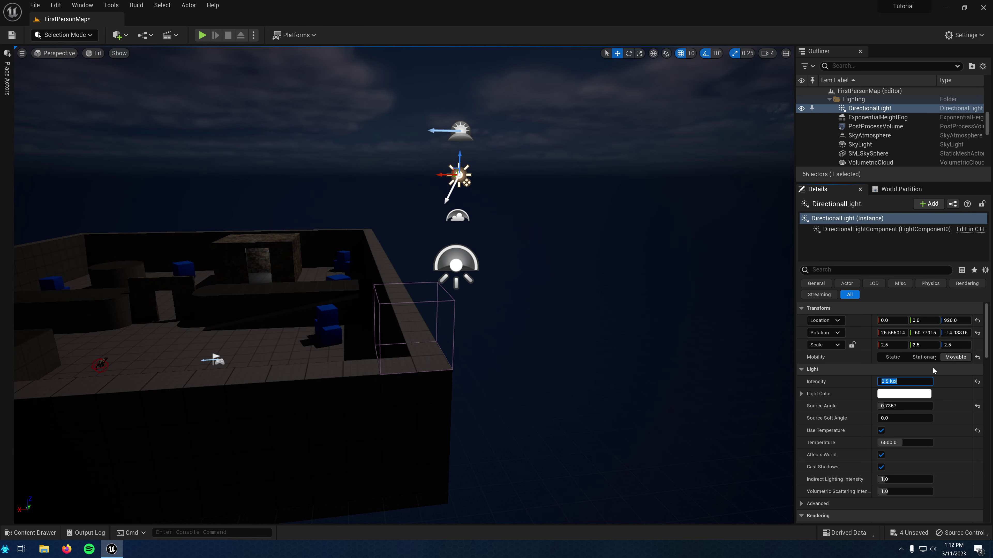
- Start a game preview from the floor near the player start, pick up the rifle, and walk into the lit brick room
middle_click_drag(704, 330, 788, 339)
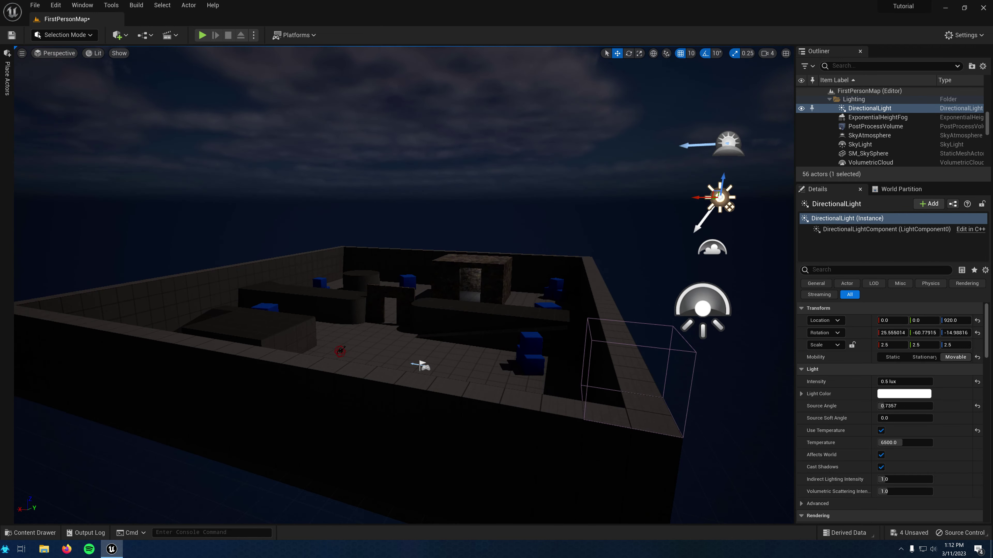
scroll(403, 285, "up", 5)
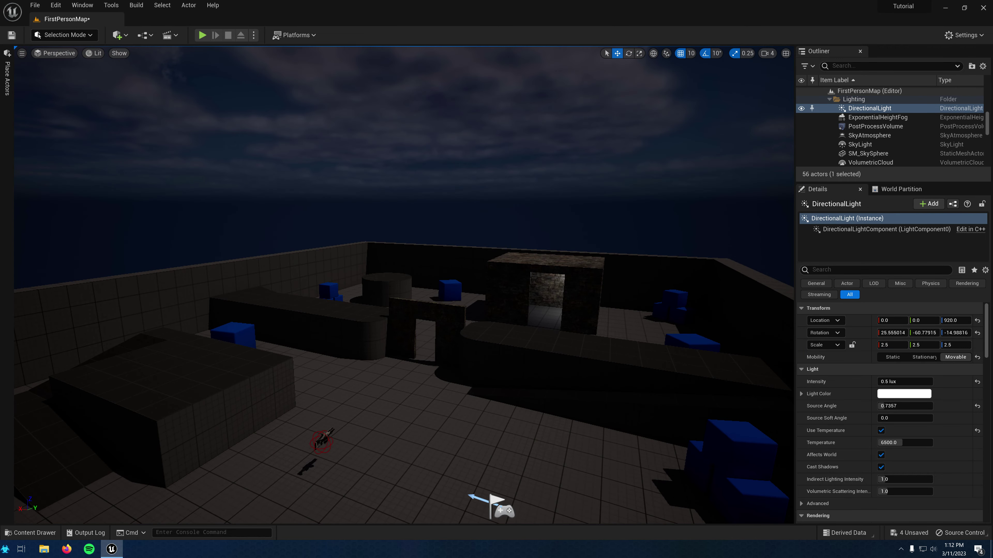
right_click(465, 459)
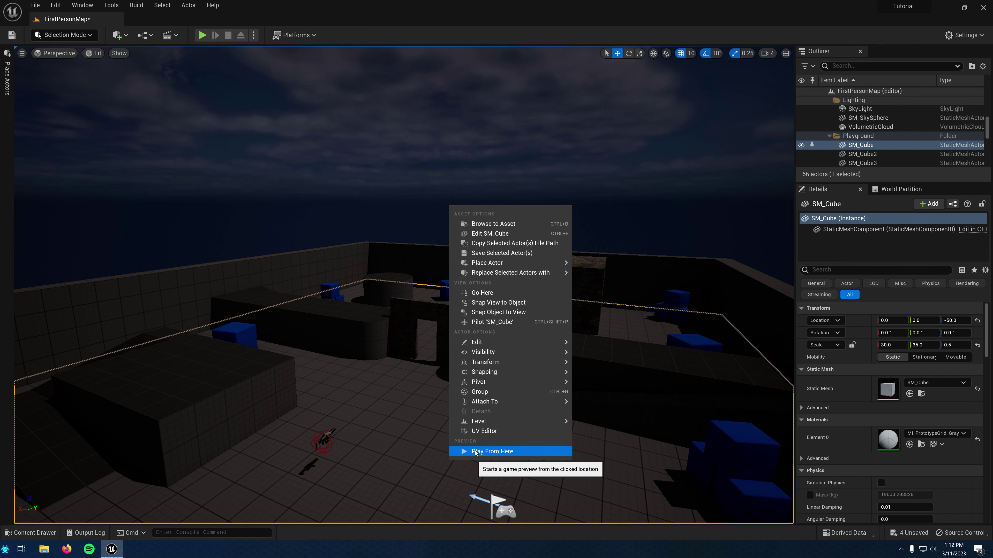
left_click(474, 449)
left_click(494, 443)
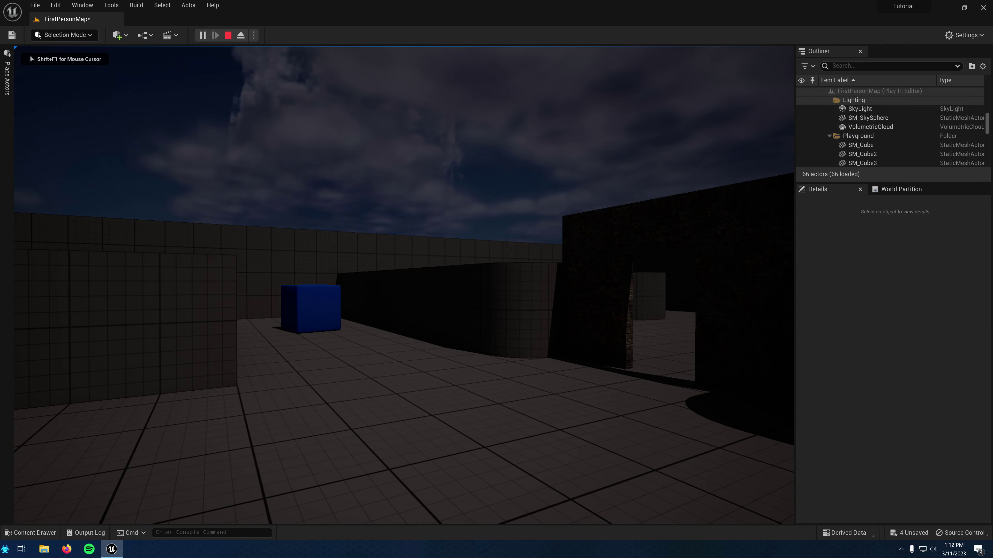
key("w")
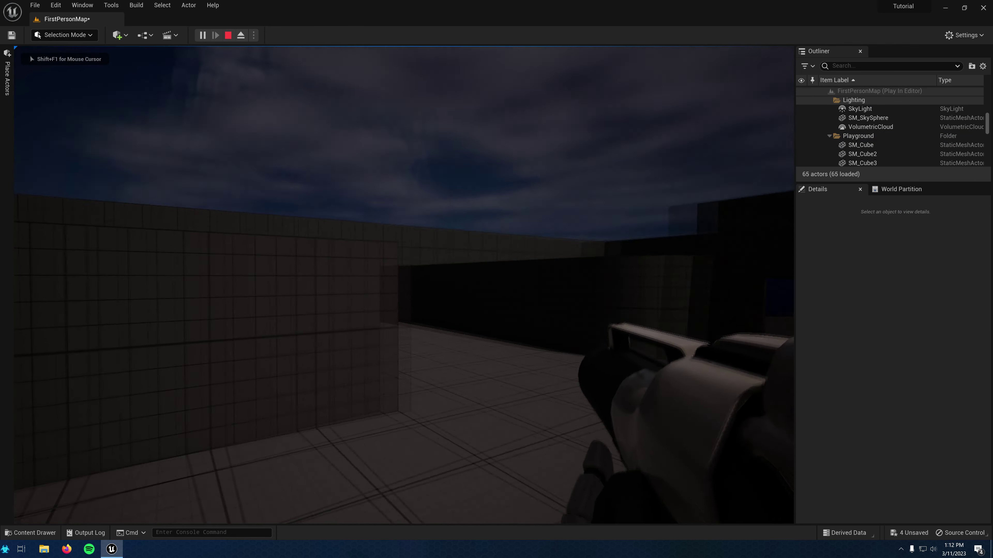
left_click(403, 286)
key("w")
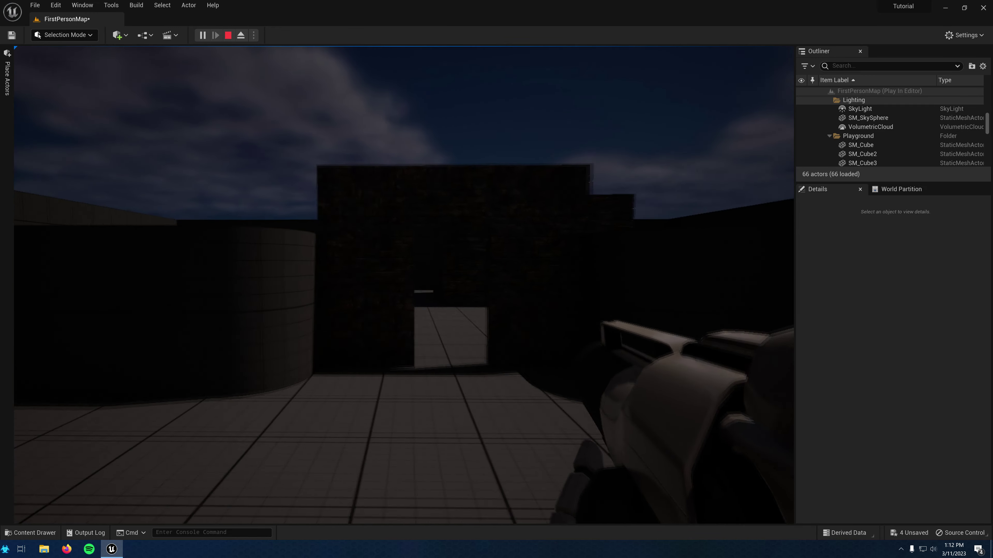
key("w")
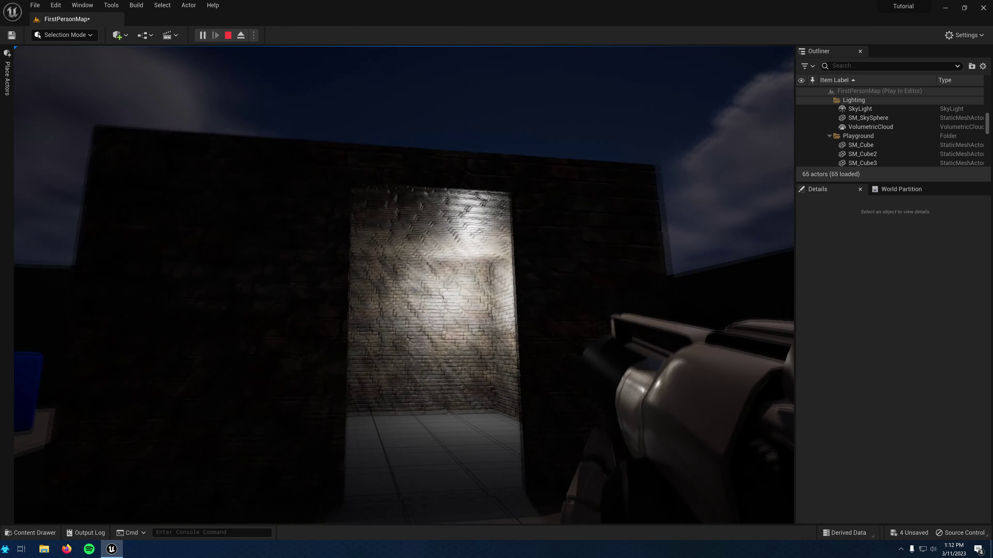
key("w")
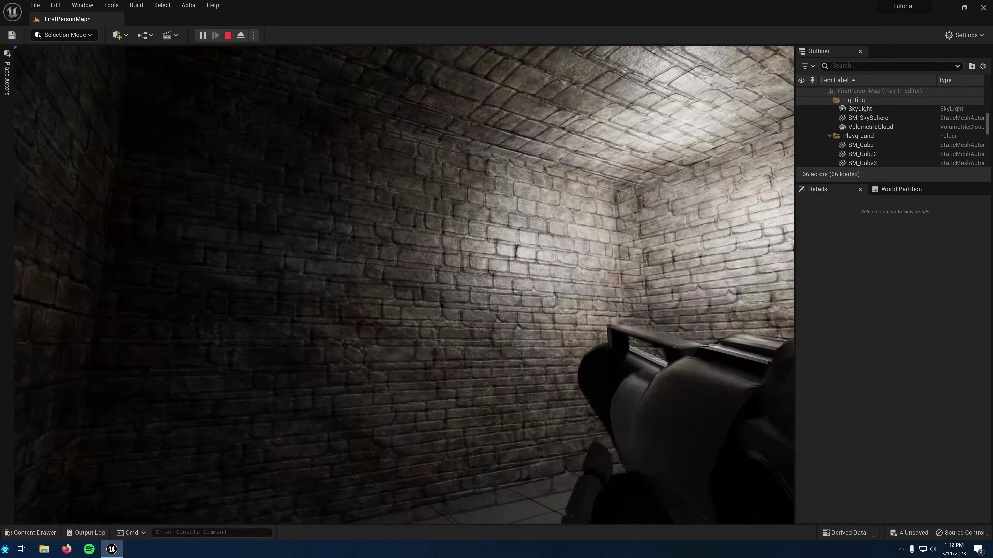
- Fire several rifle shots inside the brick room and walk out through the doorway to view it from outside
left_click(404, 286)
left_click(404, 285)
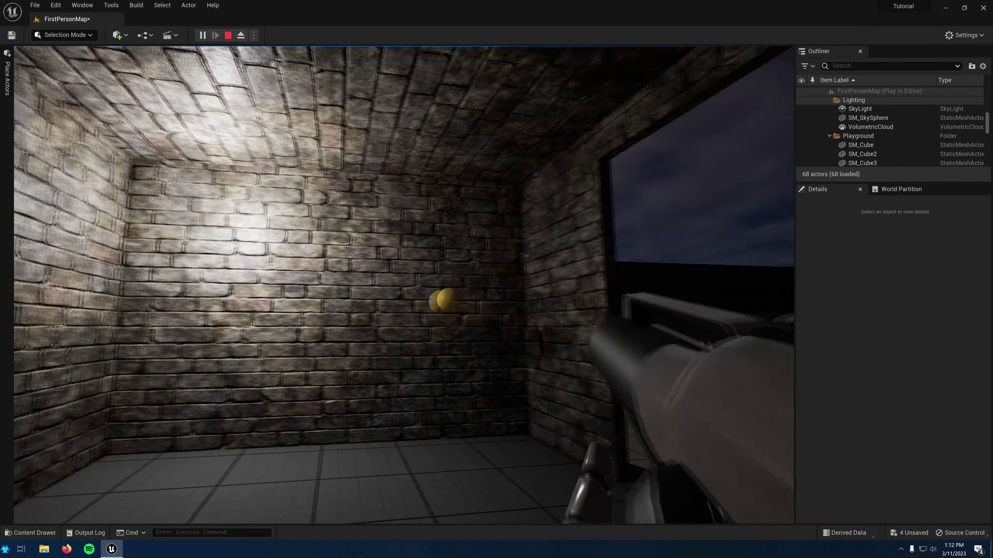
left_click(404, 285)
left_click(404, 285)
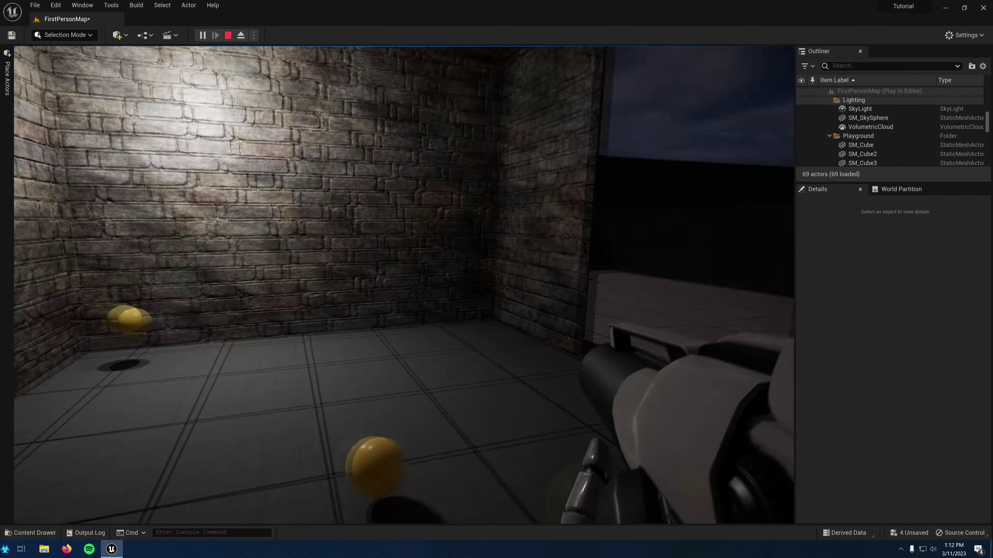
key("w")
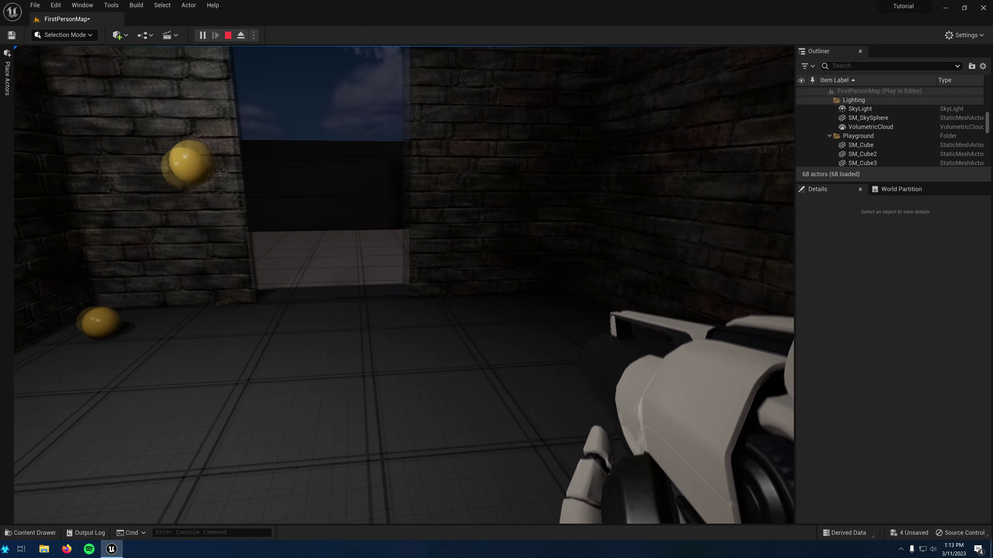
key("w")
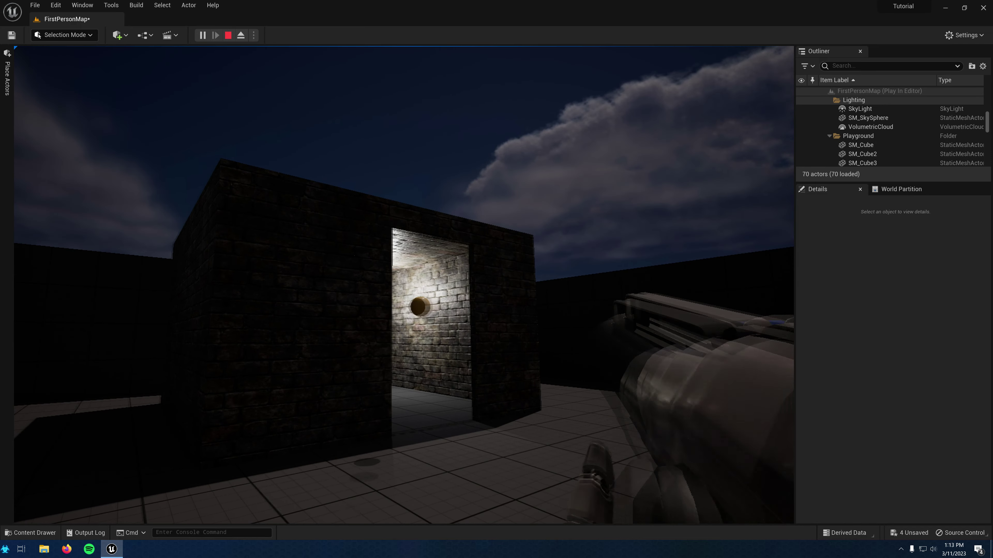
- Walk back into the brick room and around the darkened playground to check the lighting in the game preview
key("w")
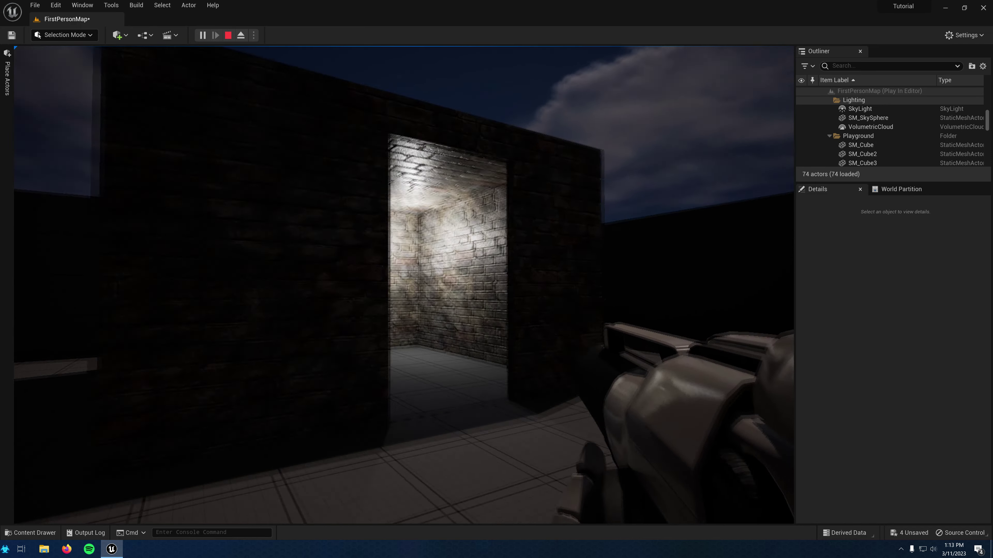
key("w")
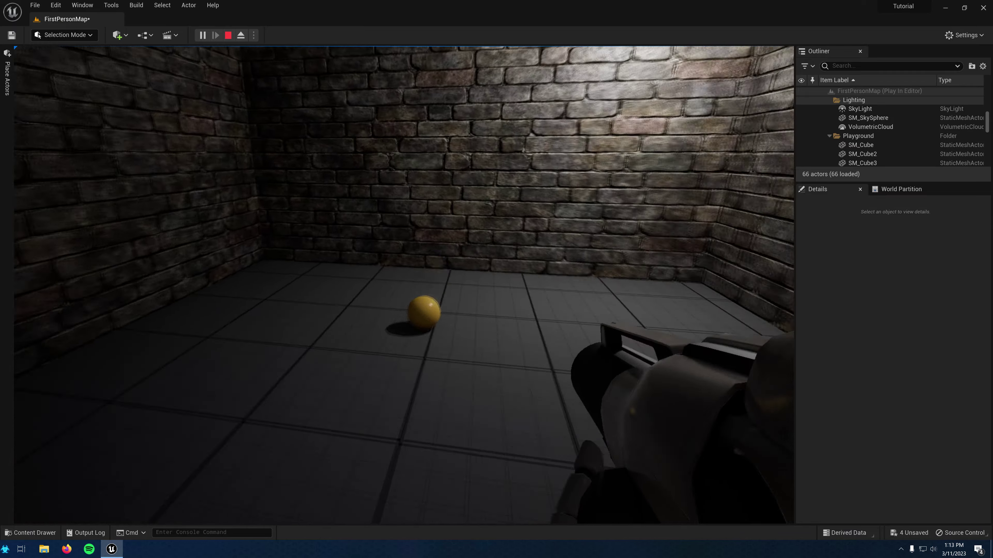
key("w")
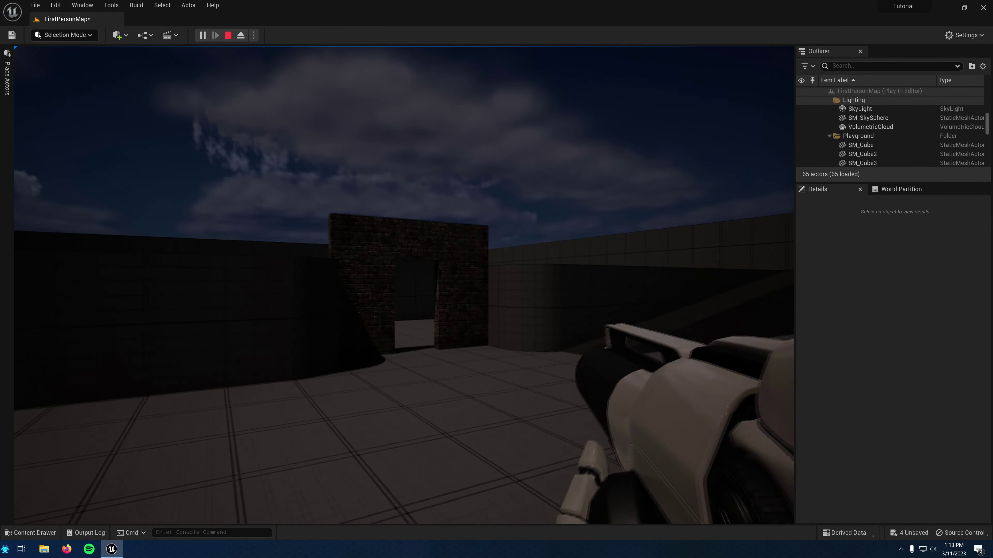
key("w")
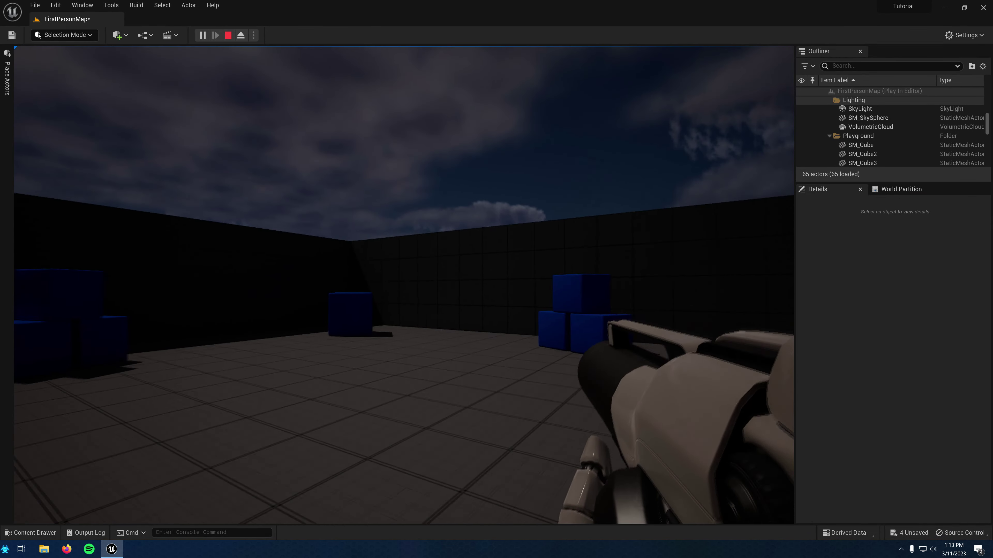
key("w")
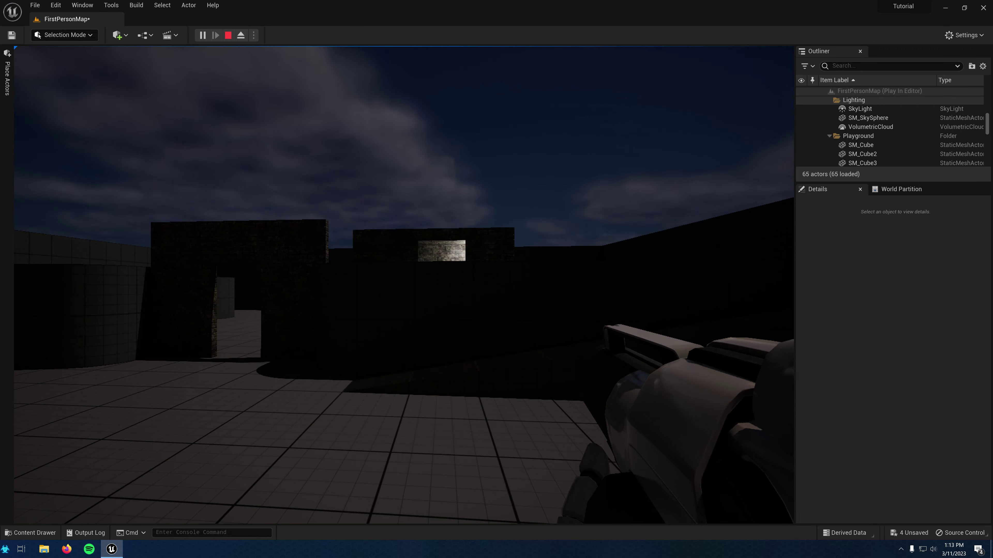